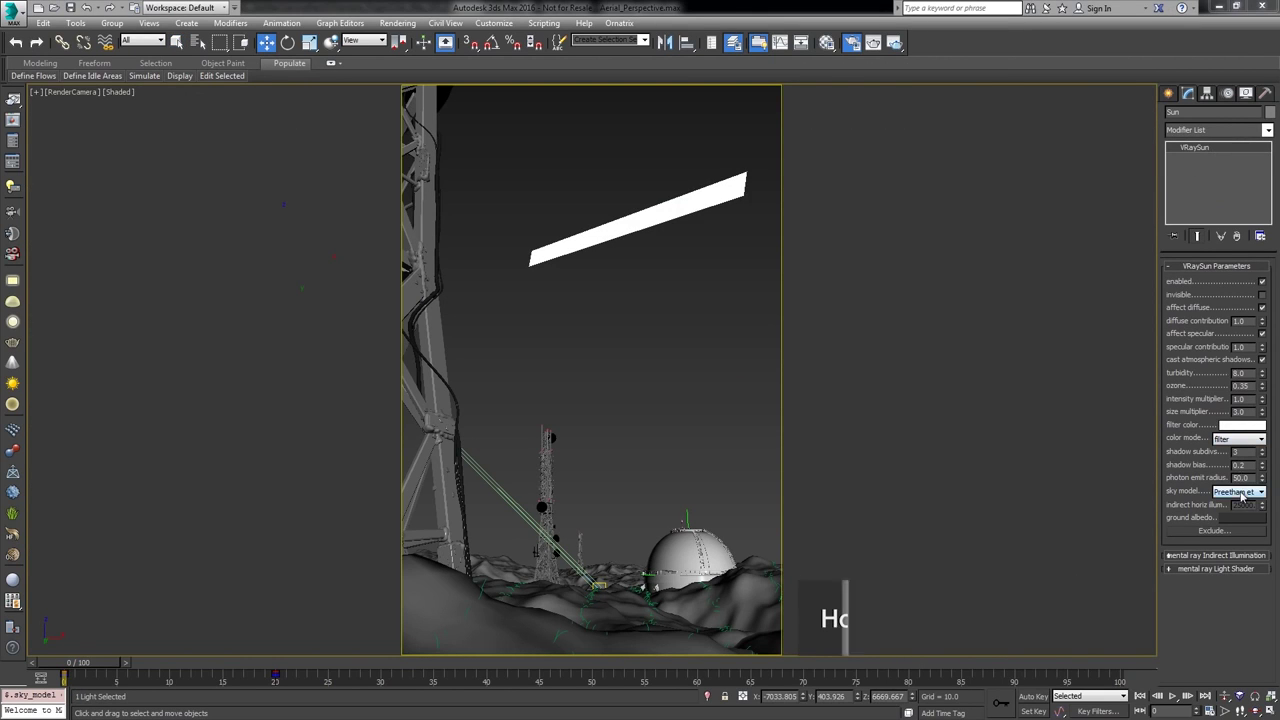
- Open the VRaySun sky model list to choose Hosek et al
click(1240, 493)
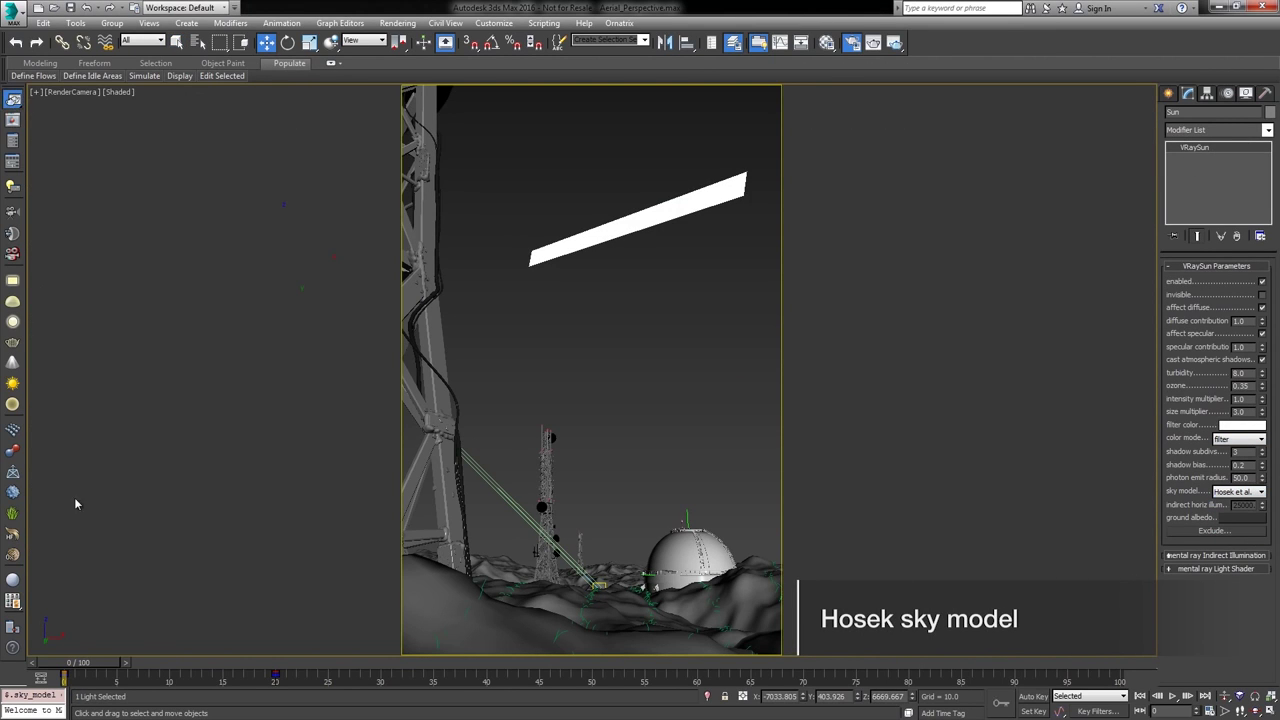
- Render the Hosek sky tower scene, then move the animation to frame 24 for dusk
key(shift+q)
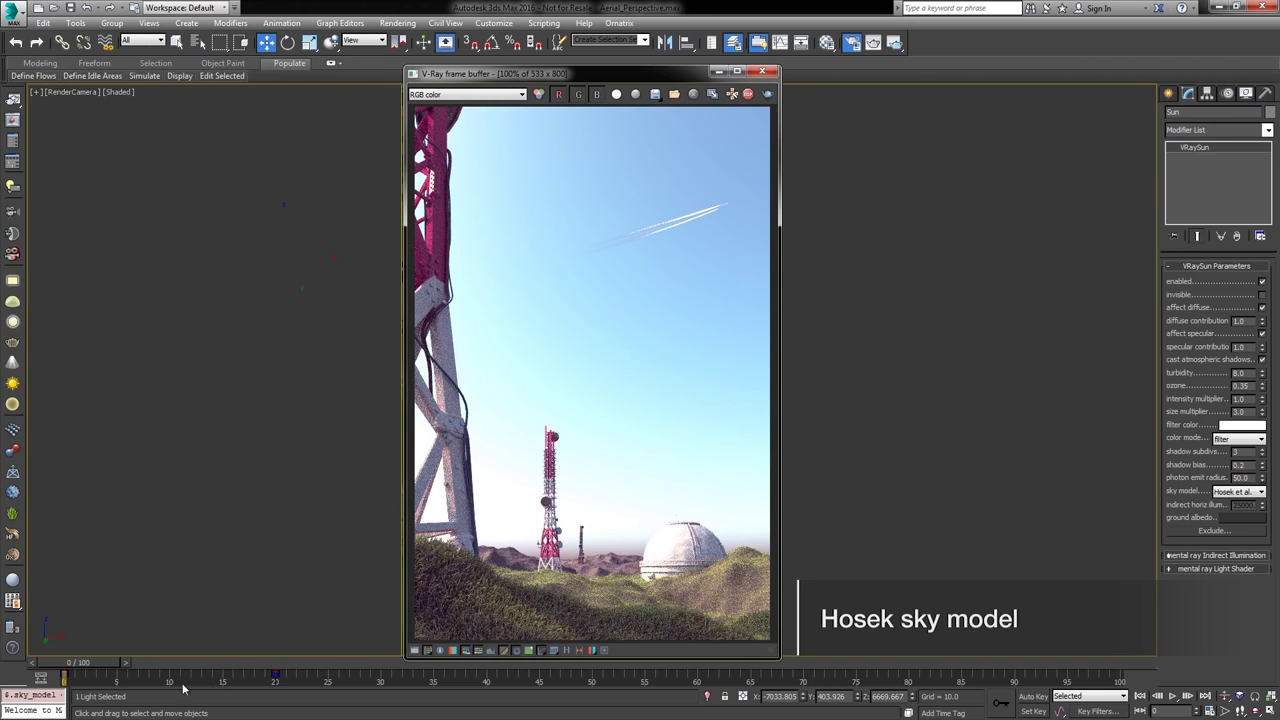
click(190, 664)
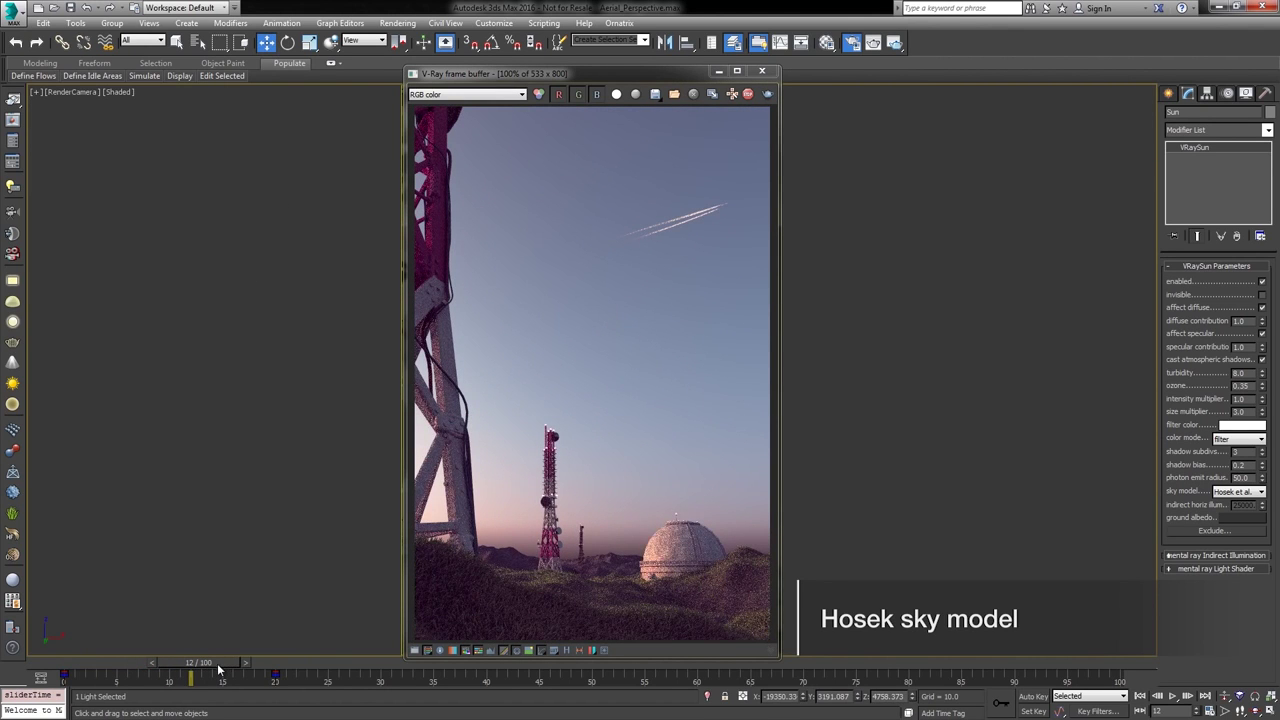
drag(219, 670, 348, 679)
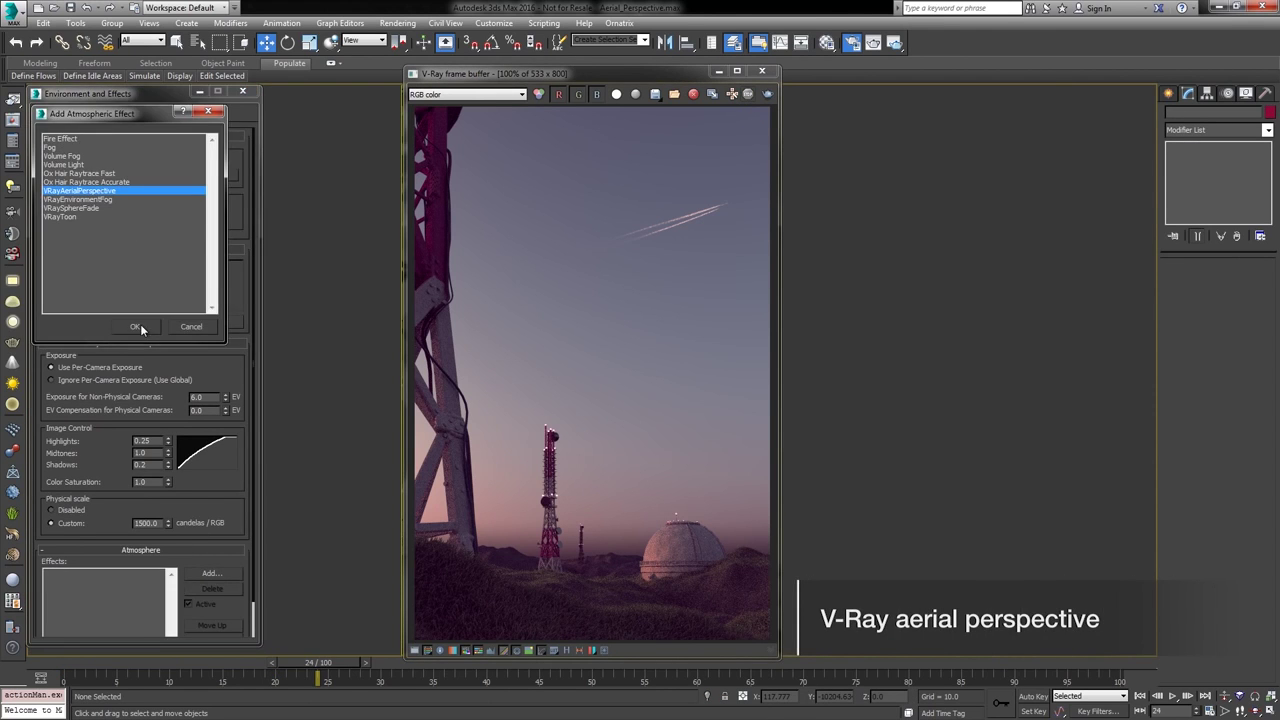
- Add VRayAerialPerspective haze, re-render, and set the sun turbidity to 2
click(138, 326)
drag(238, 588, 222, 434)
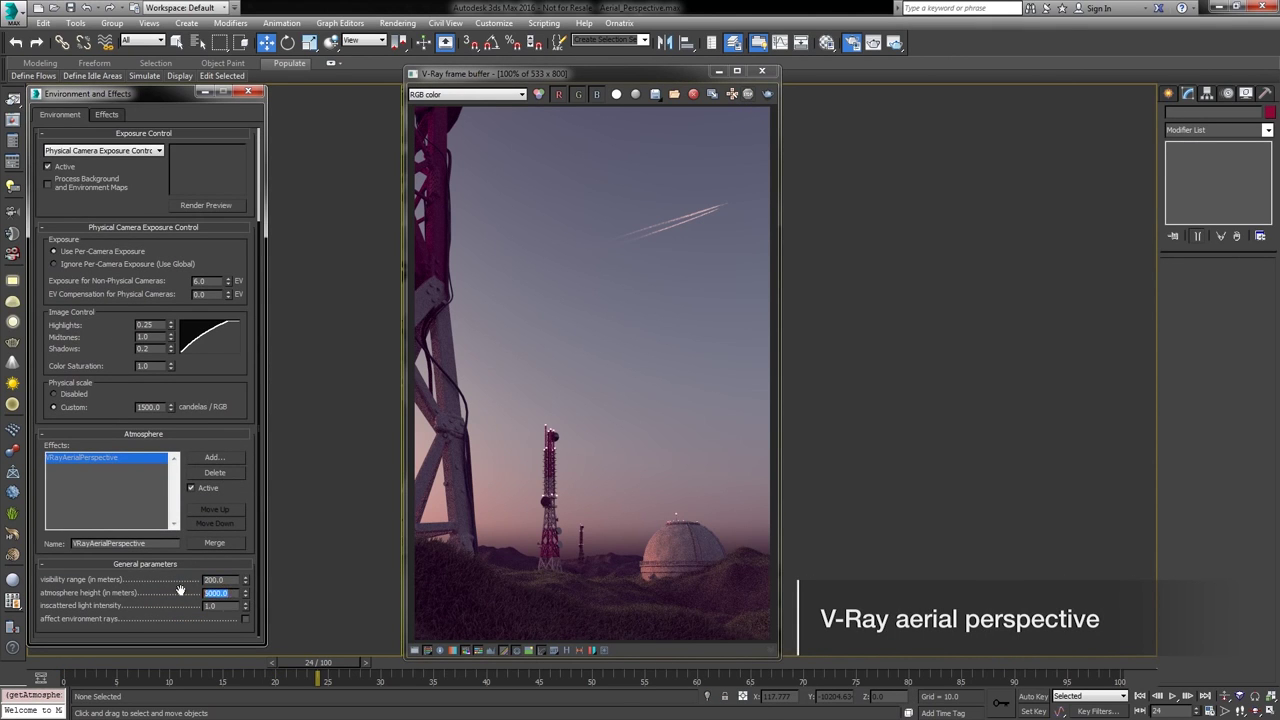
text(5)
click(897, 66)
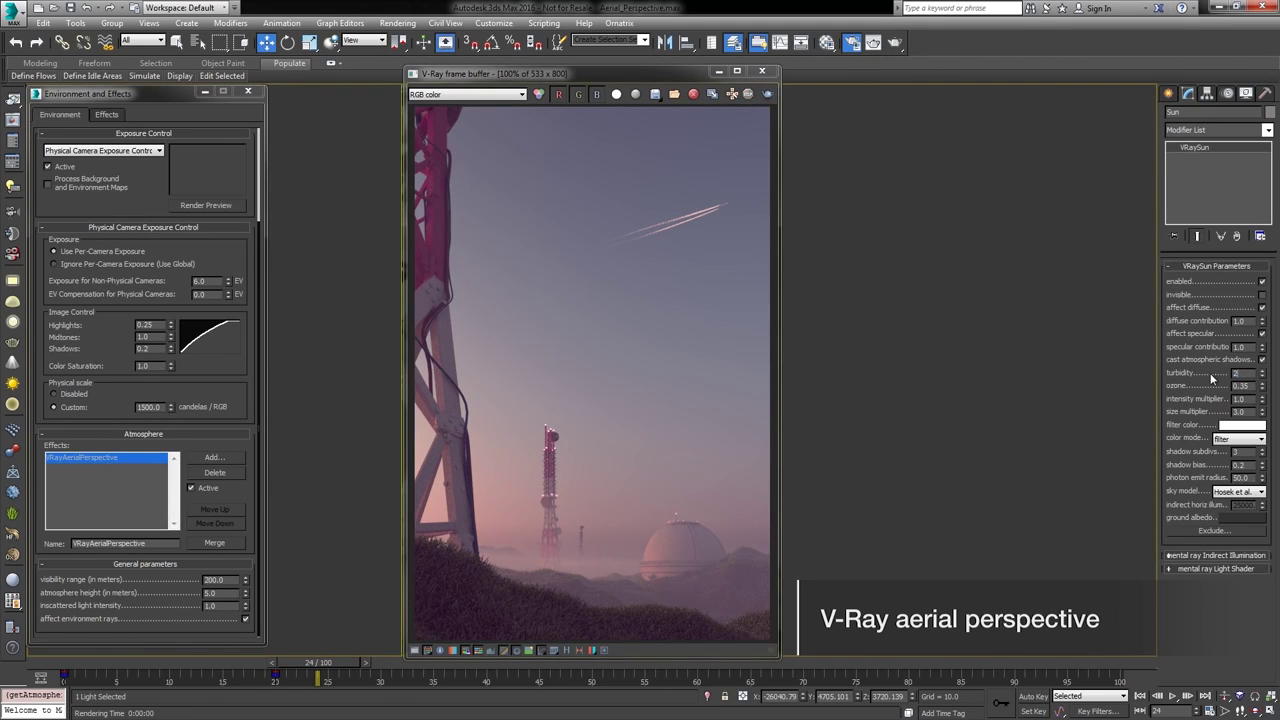
click(894, 42)
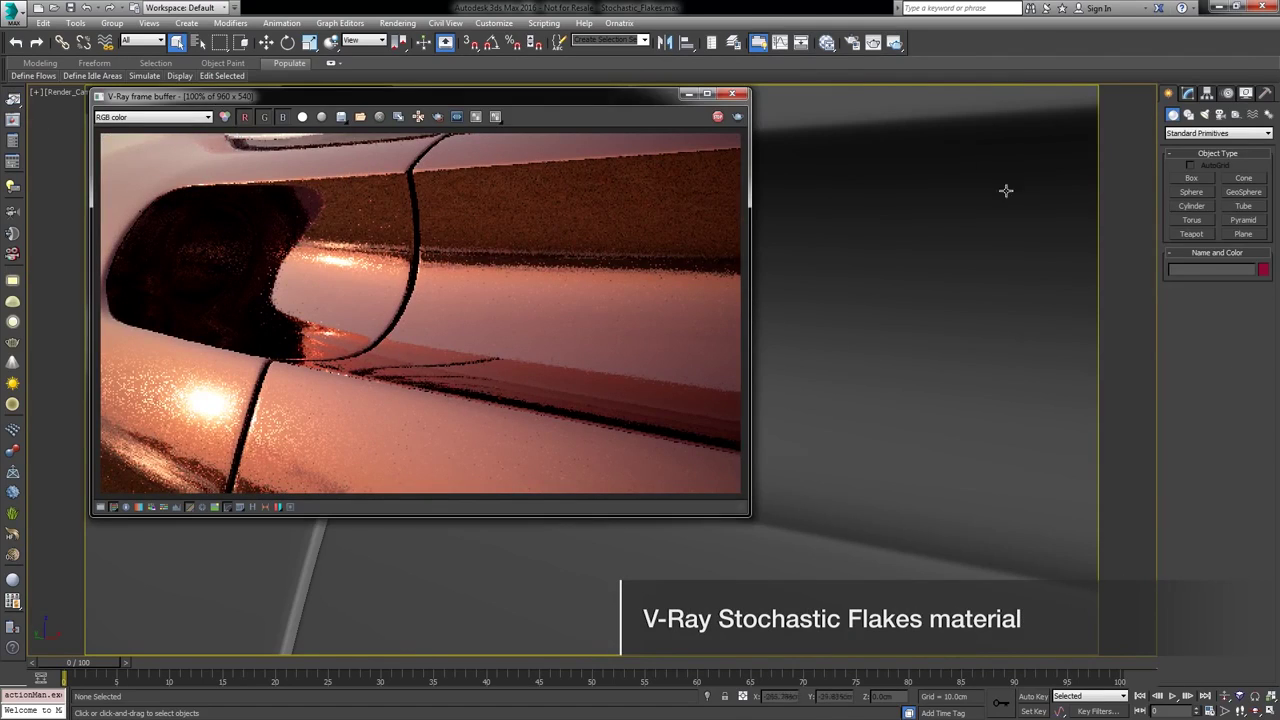
- Set the Stochastic Flakes brdf type to Beckmann in the Slate Material Editor
click(827, 43)
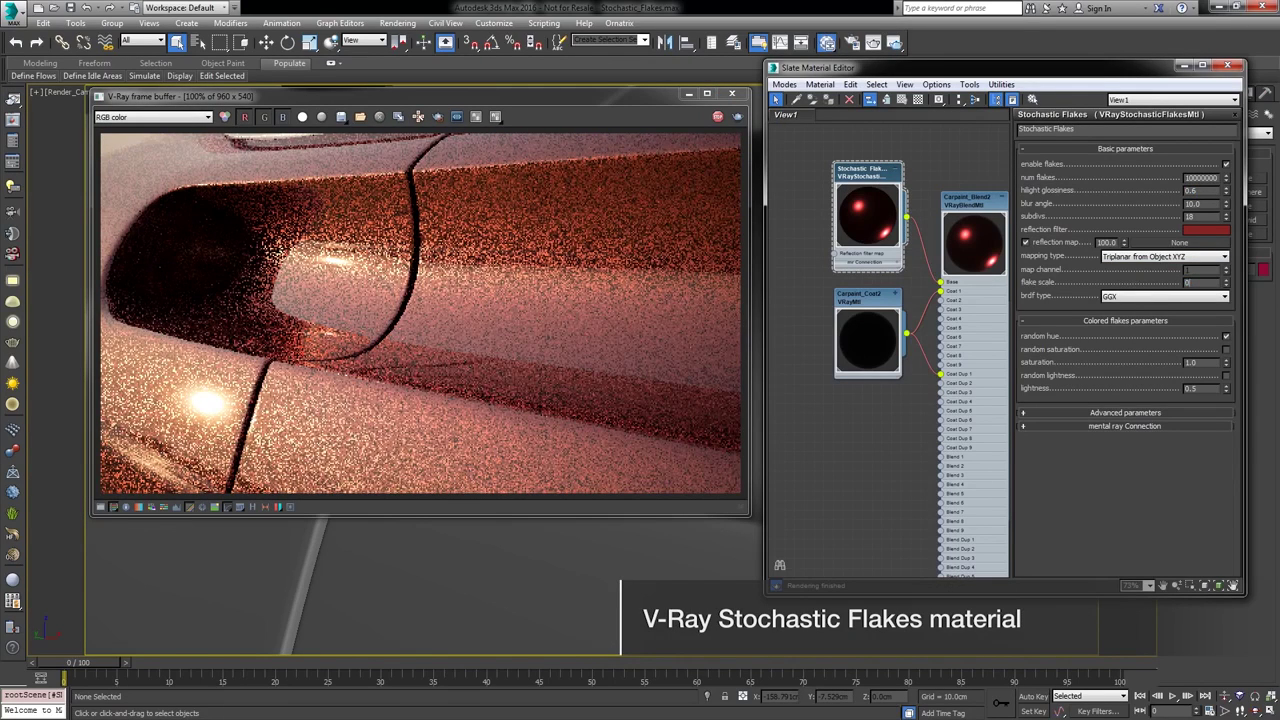
click(1108, 296)
click(1140, 308)
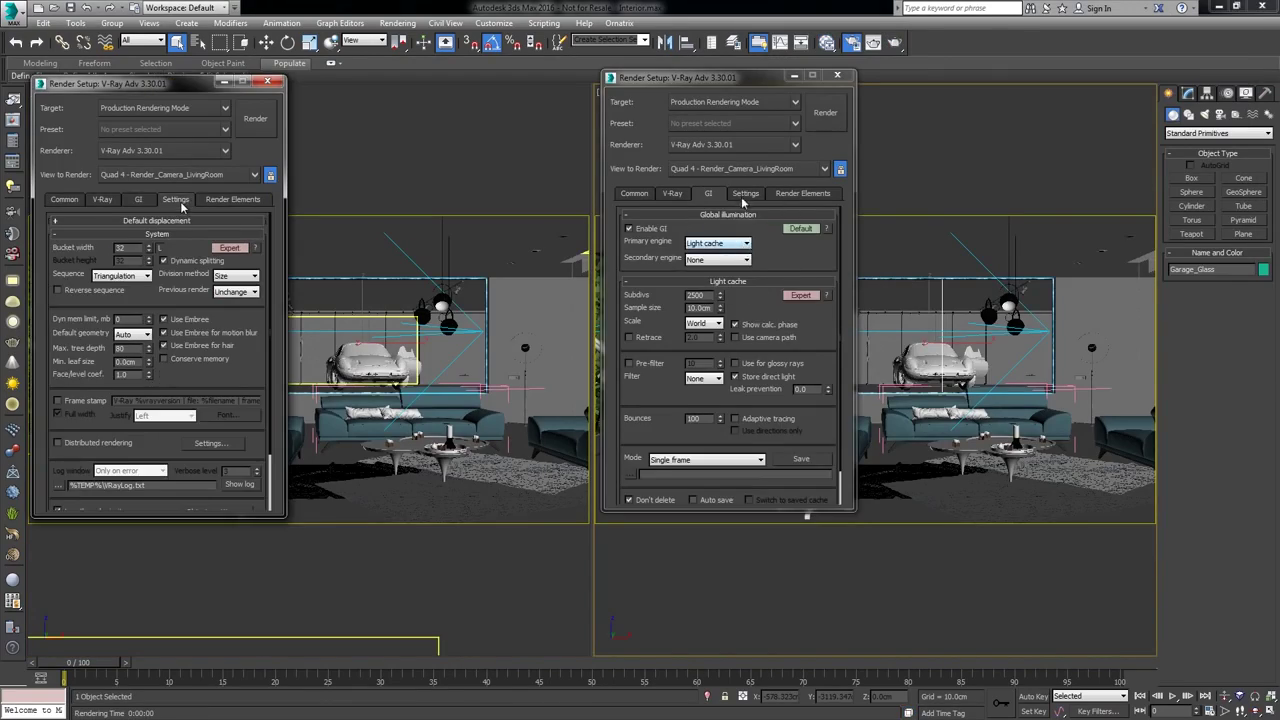
- Open the distributed rendering (DR) settings in Render Setup
click(779, 438)
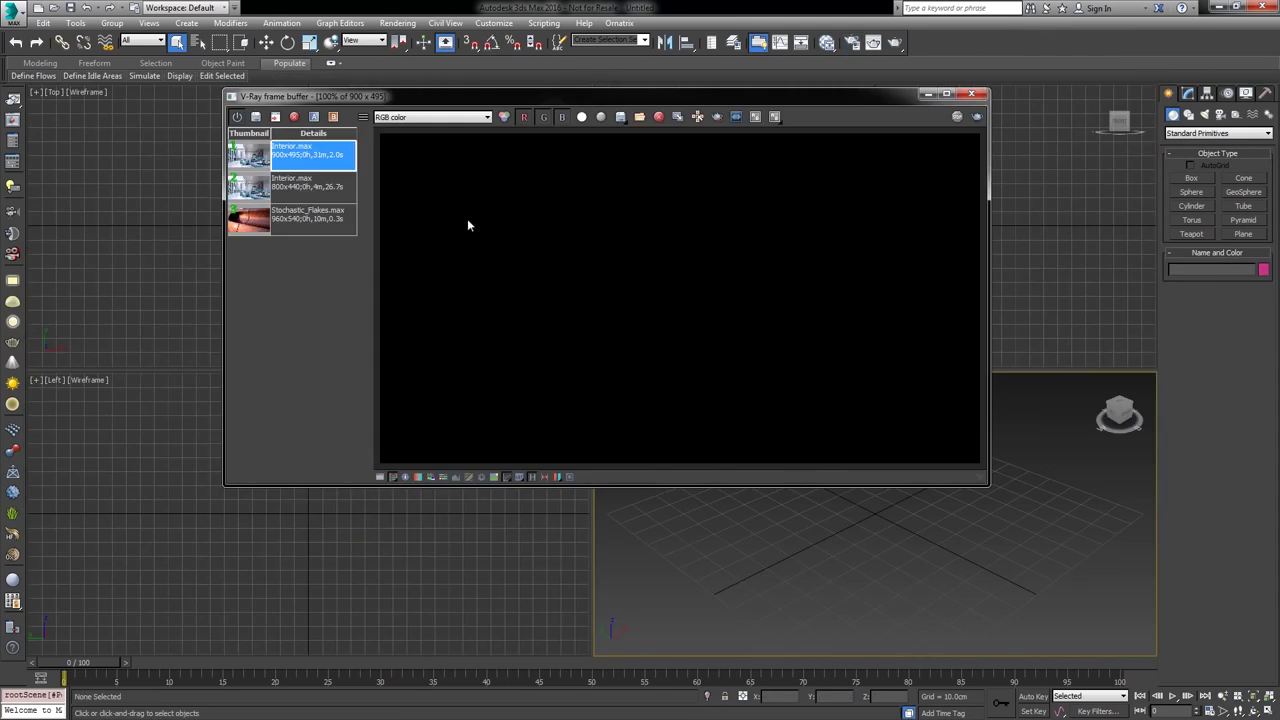
- Compare the V-Ray settings of the history renders against the current settings
right_click(320, 158)
click(419, 252)
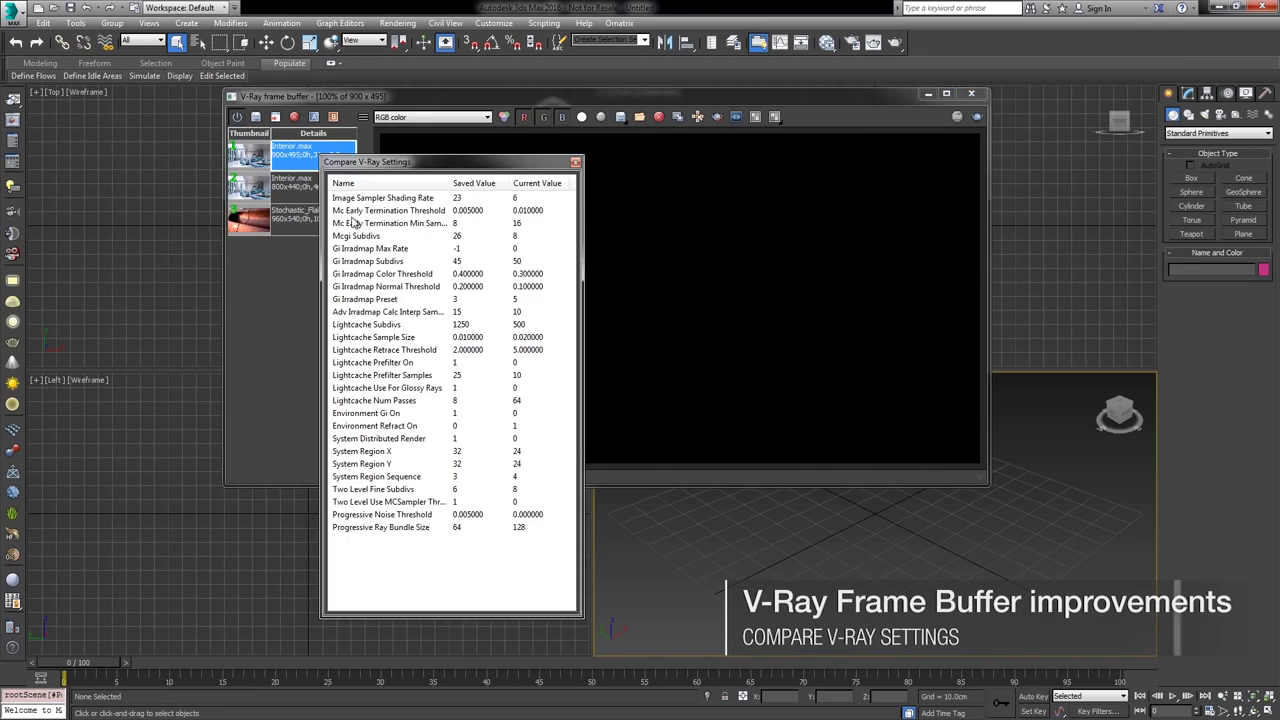
right_click(296, 192)
click(358, 284)
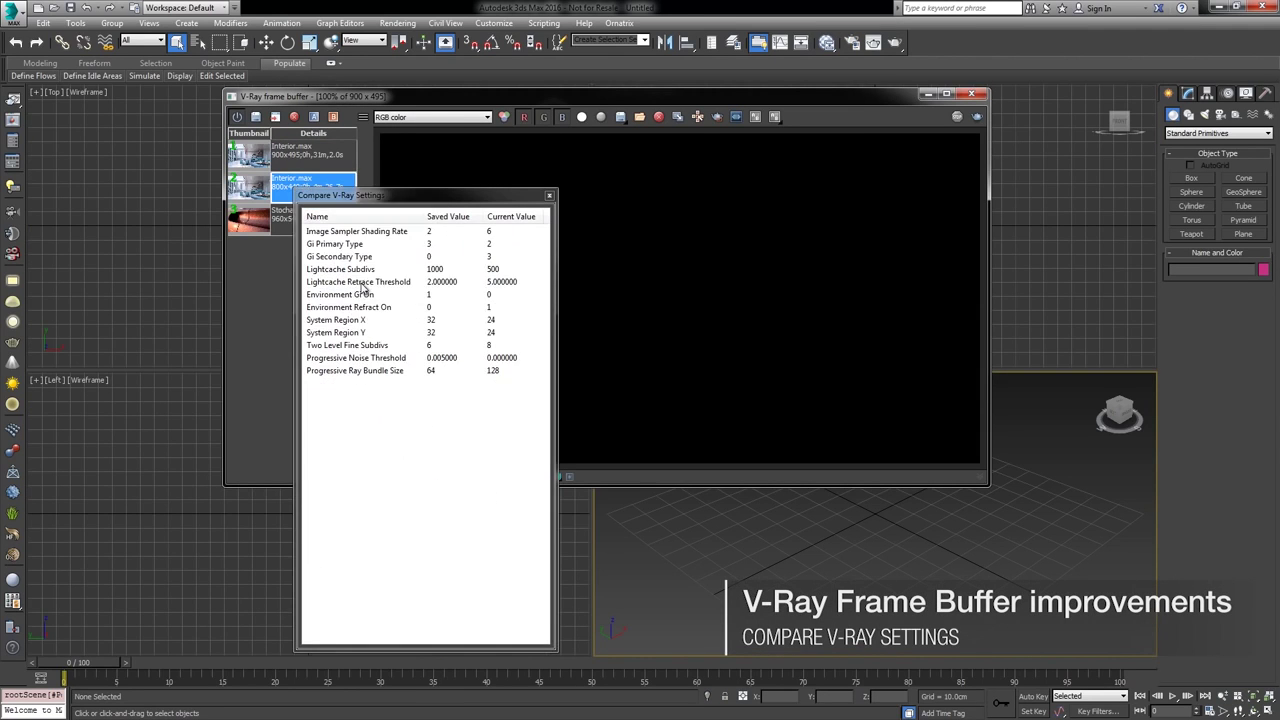
right_click(265, 224)
click(349, 316)
- Load the saved colour corrections from the first Interior.max render
click(519, 228)
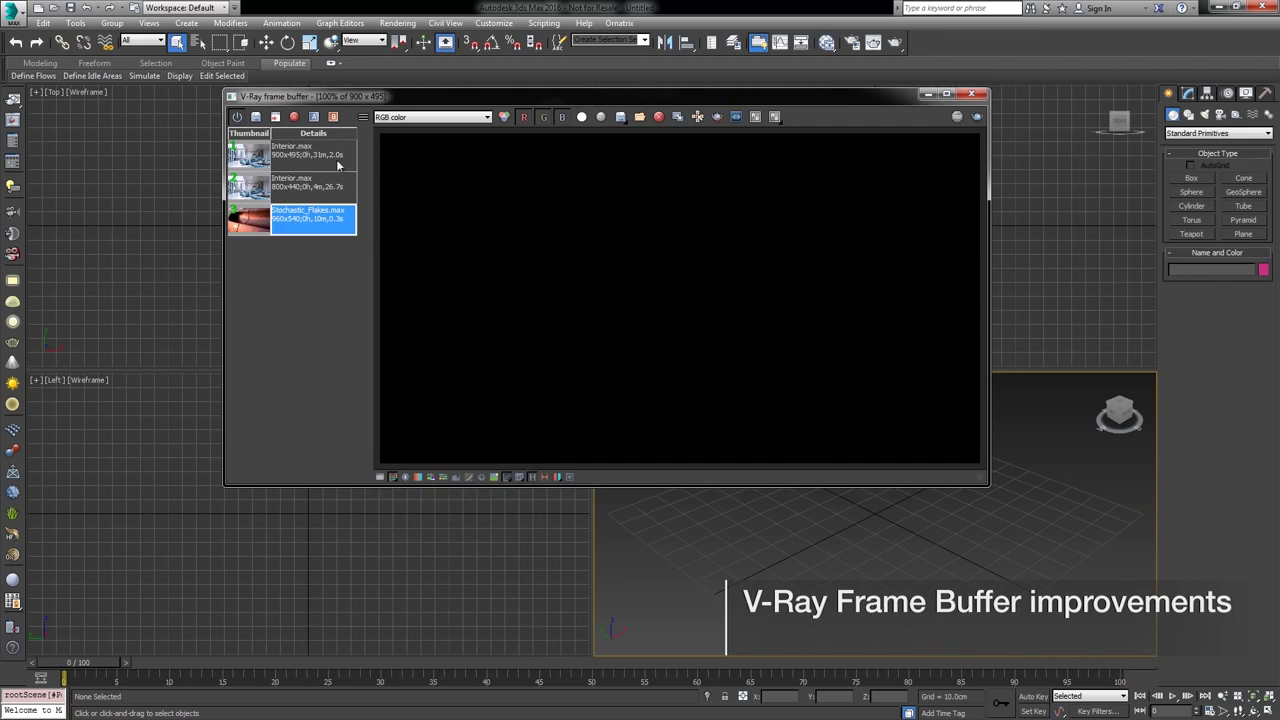
click(310, 150)
right_click(310, 150)
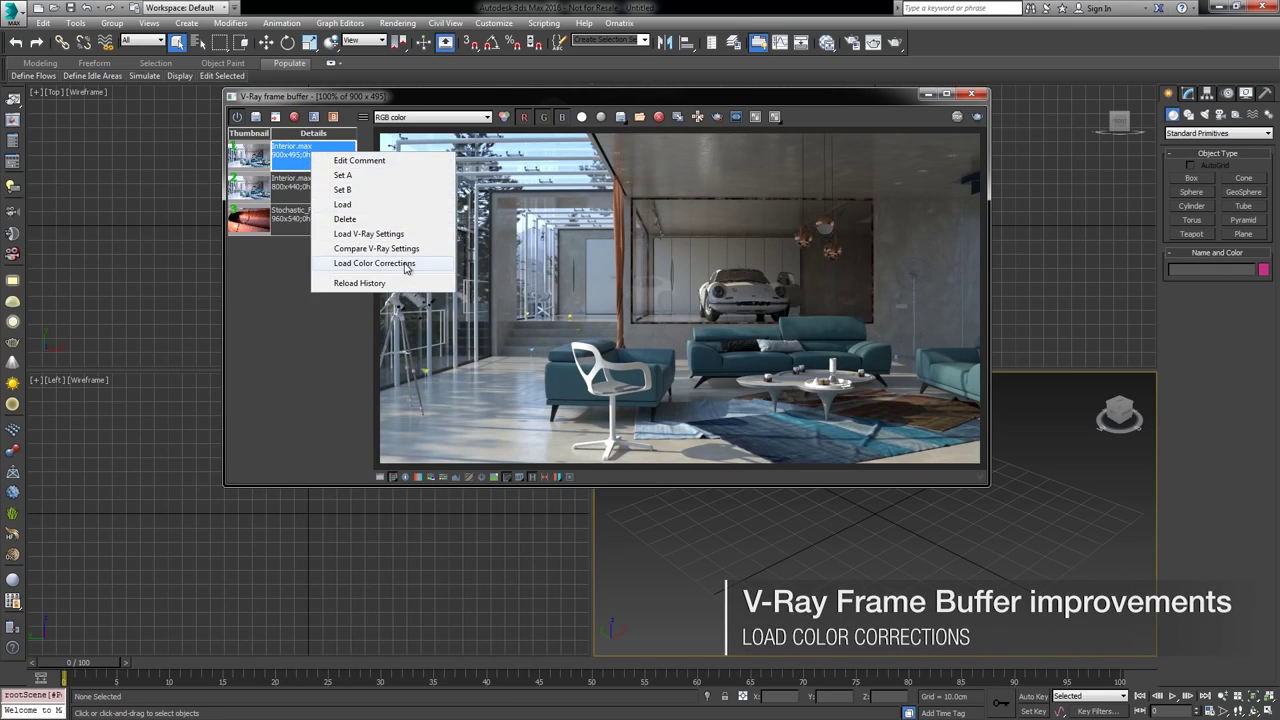
click(406, 264)
click(380, 477)
- Save the global colour corrections as a LUT file named 'lut'
click(1087, 112)
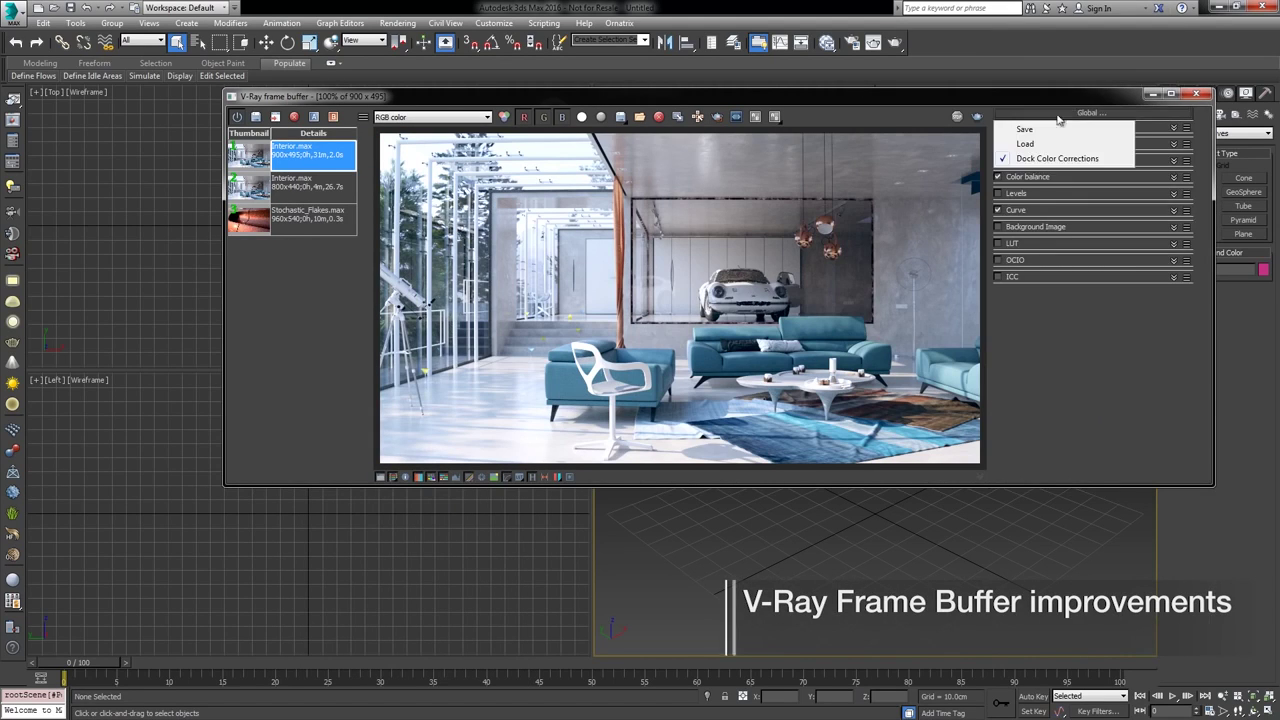
click(1120, 163)
click(633, 453)
click(603, 478)
text(lut)
click(748, 485)
- Load the saved LUT, disable White Balance, Hue/Saturation and Color balance, and enable LUT
click(1174, 243)
click(1148, 269)
double_click(423, 200)
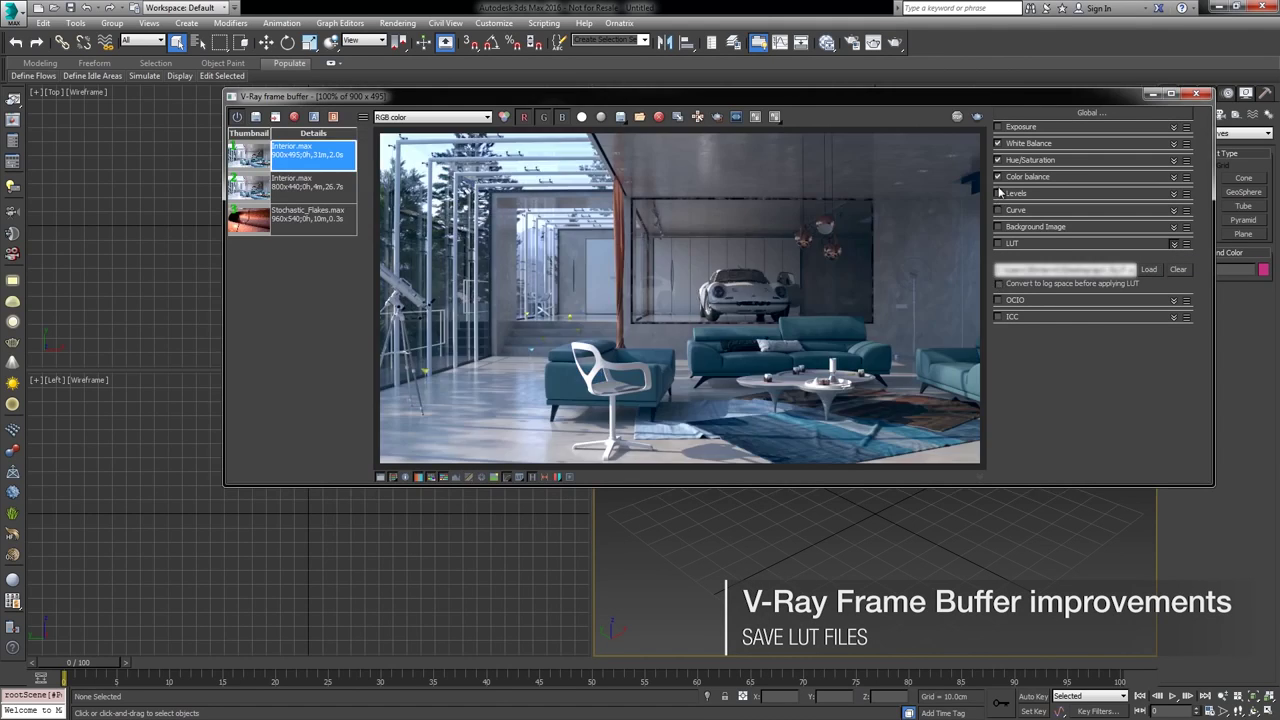
click(997, 143)
click(997, 160)
click(997, 176)
click(997, 243)
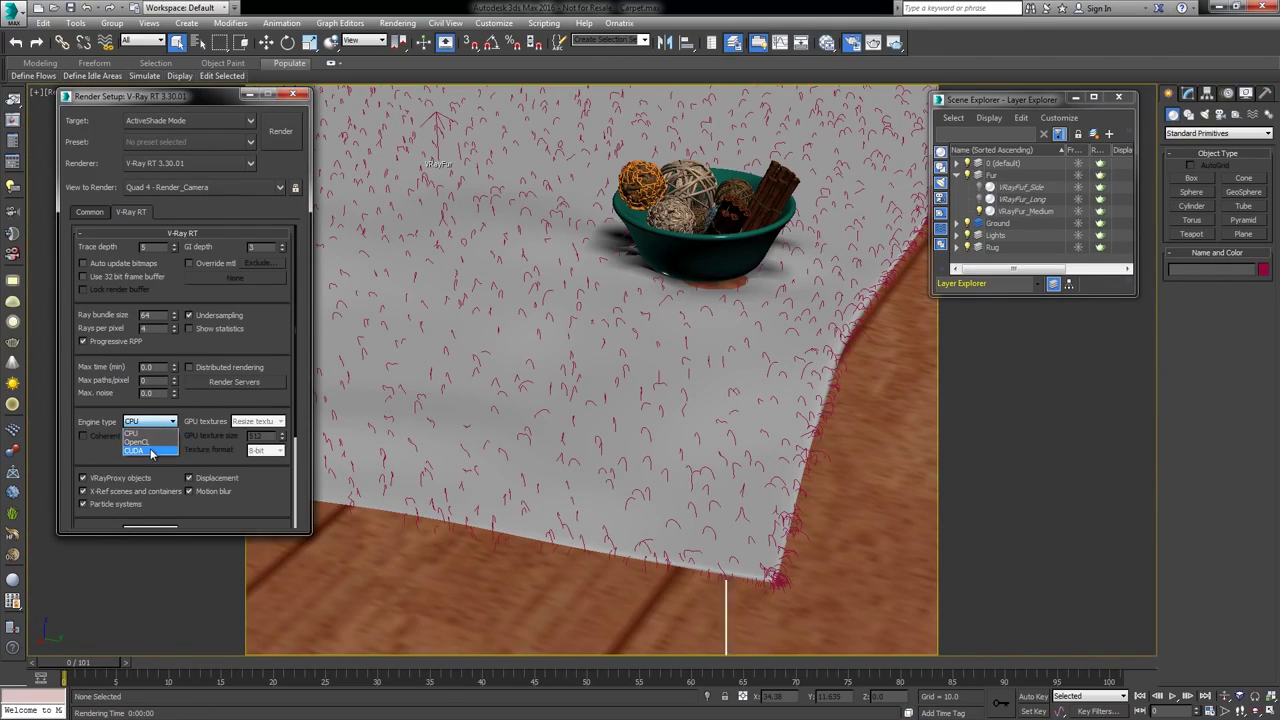
click(150, 452)
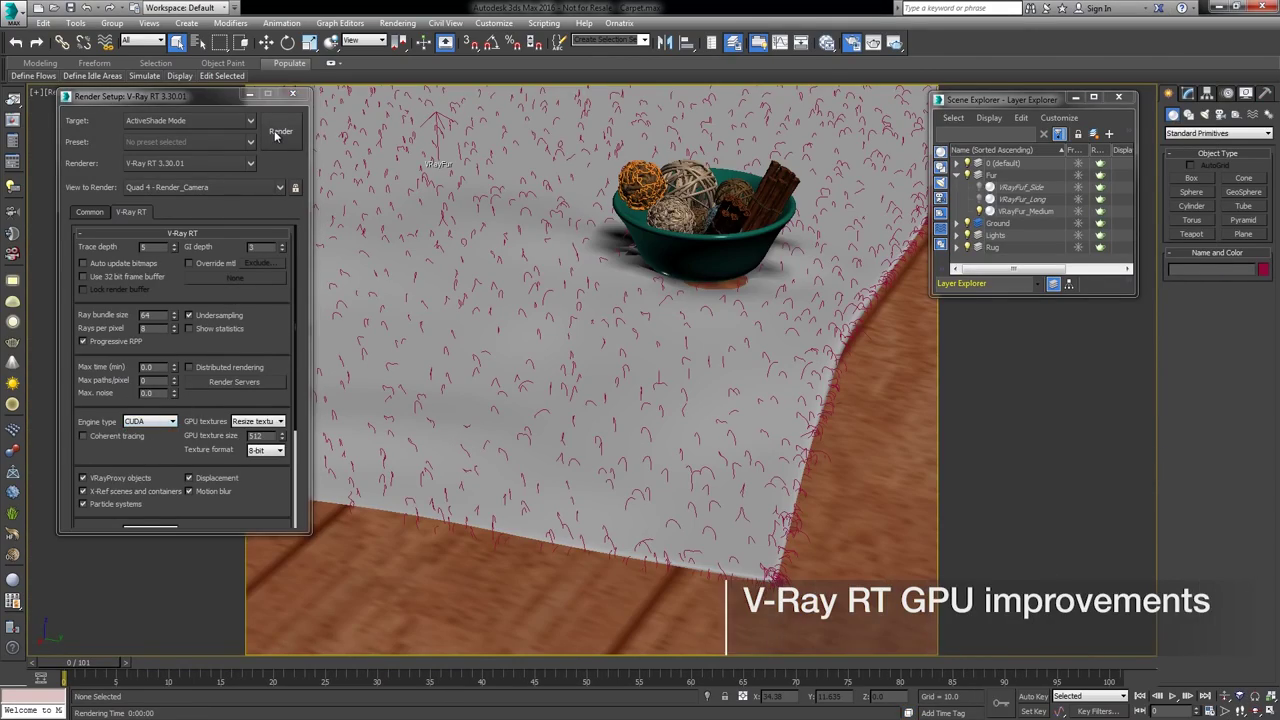
- Render the chairs interactively on CUDA and open Chair_23's object properties
click(278, 132)
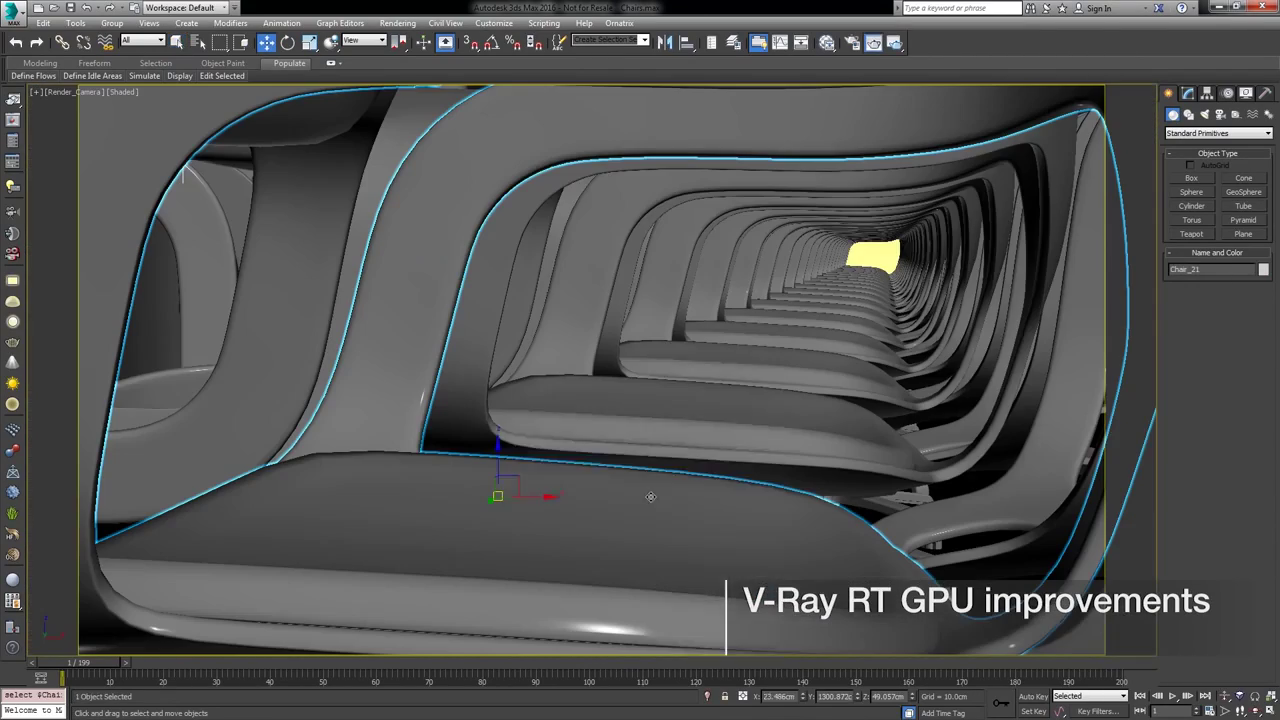
right_click(647, 492)
click(684, 584)
right_click(685, 421)
click(709, 513)
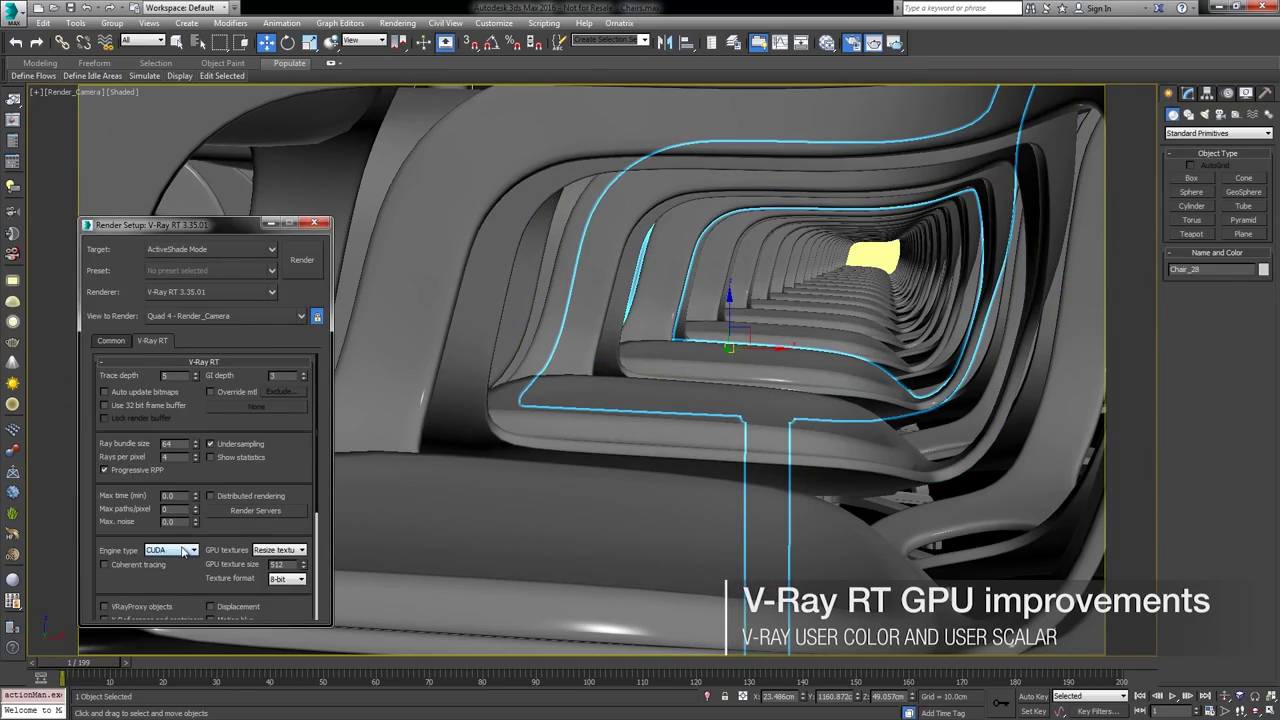
click(302, 259)
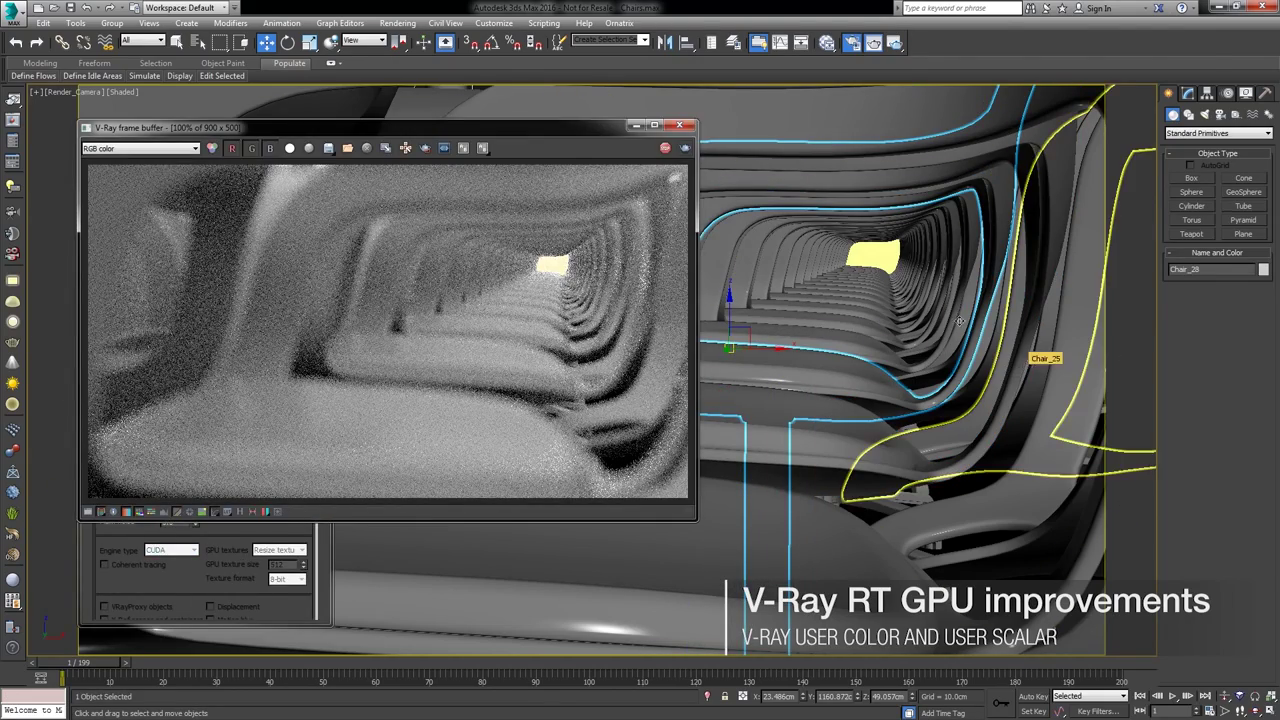
- Wire user colour and user scalar nodes into Chairs_Mtl diffuse and reflection glossiness, then remove them
drag(937, 313, 937, 306)
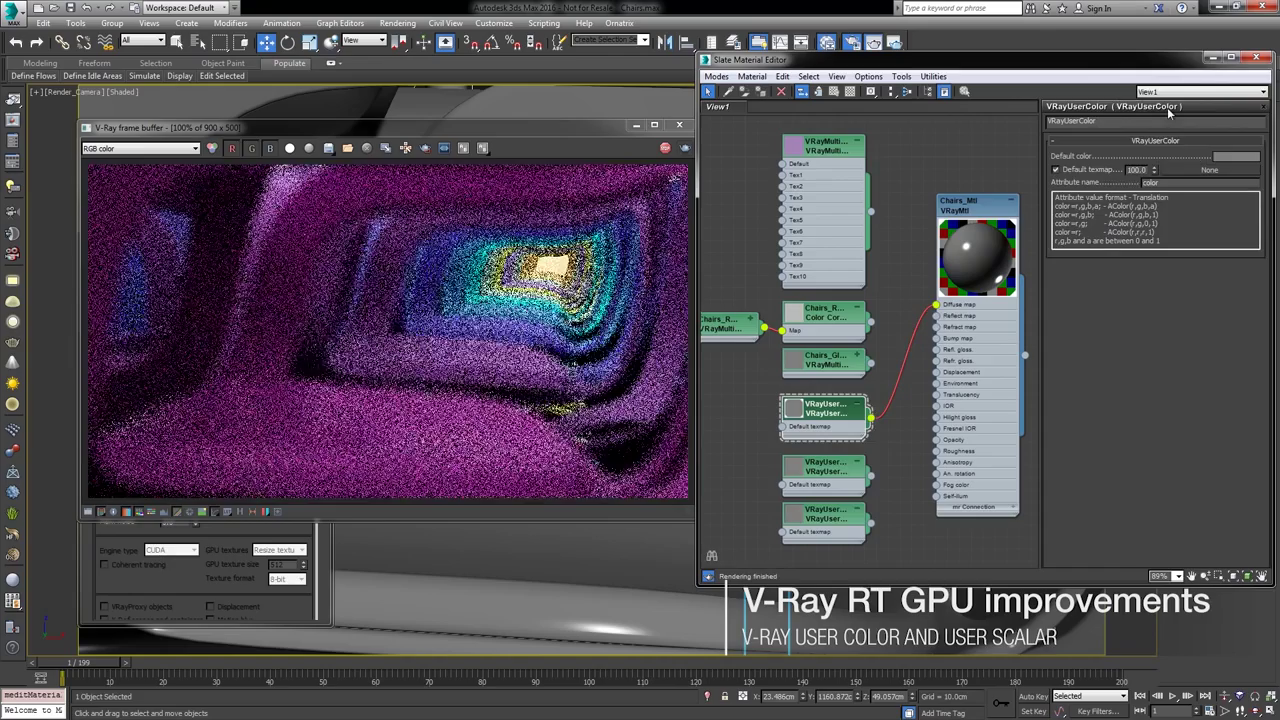
click(862, 481)
drag(871, 522, 937, 349)
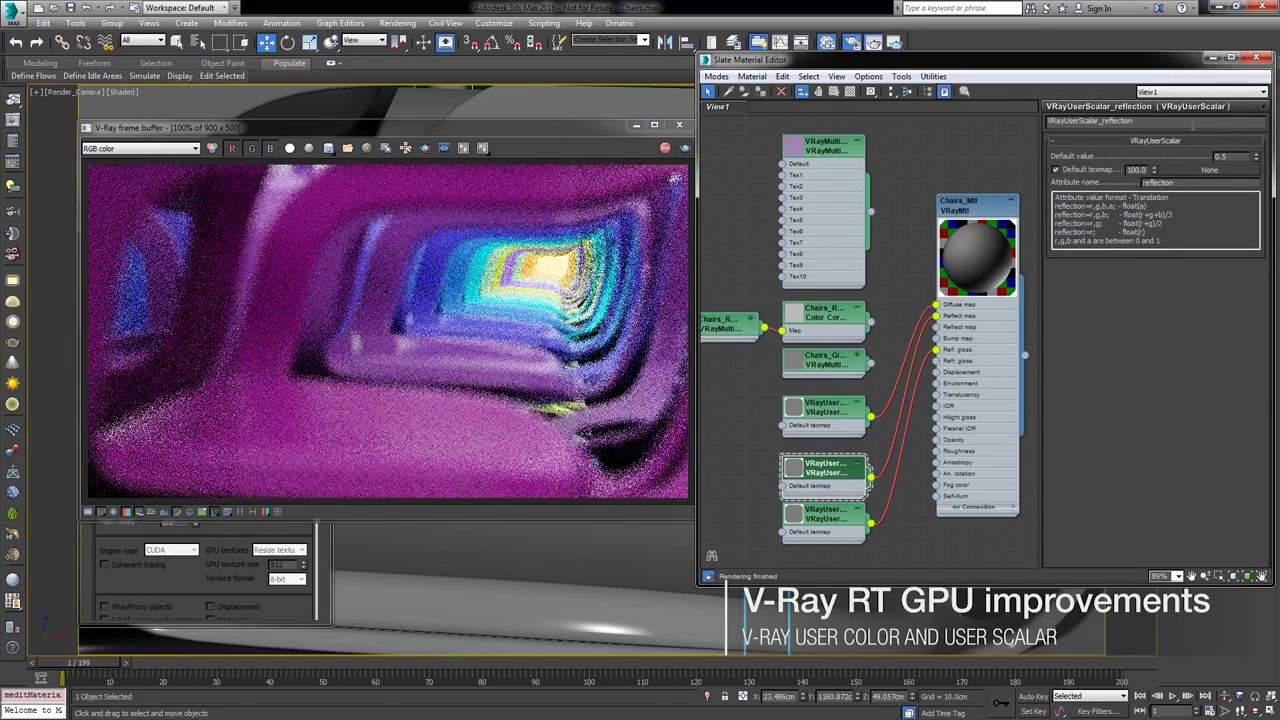
drag(902, 322, 919, 479)
key(Delete)
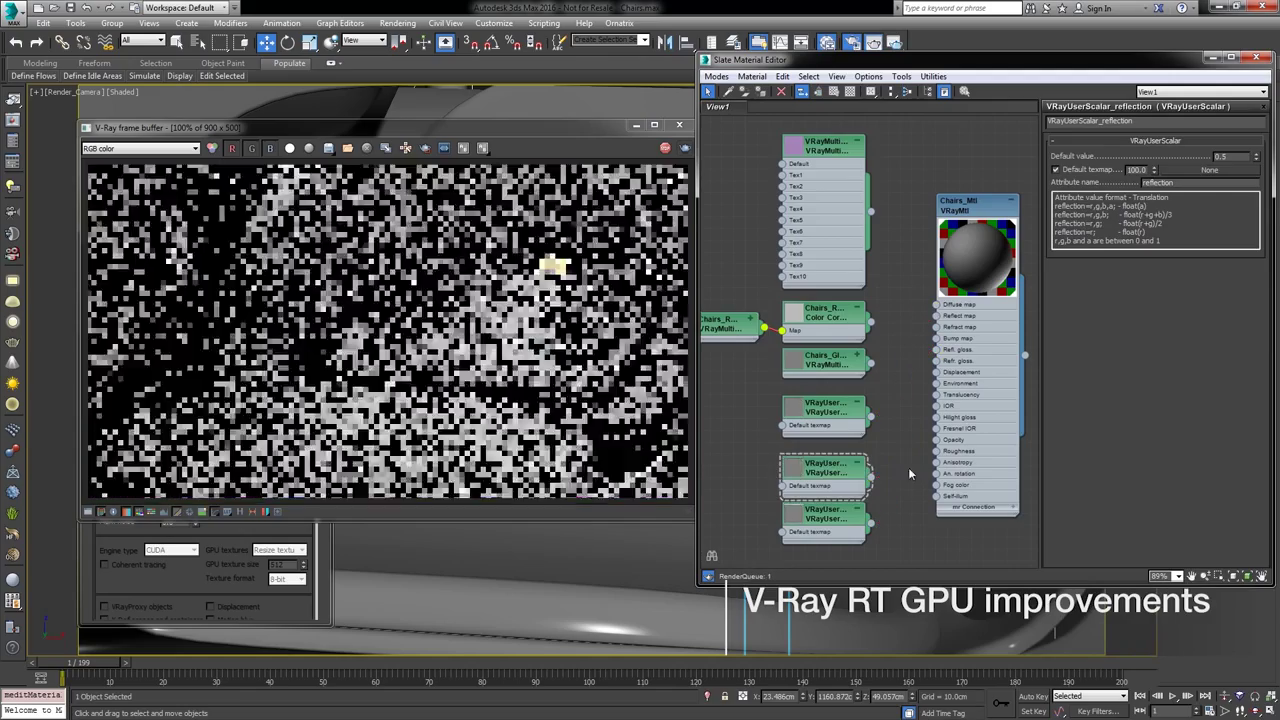
- Connect VRayMultiSubTex nodes to Chairs_Mtl's diffuse, reflection and glossiness maps
click(850, 145)
drag(870, 213, 937, 316)
drag(871, 363, 937, 349)
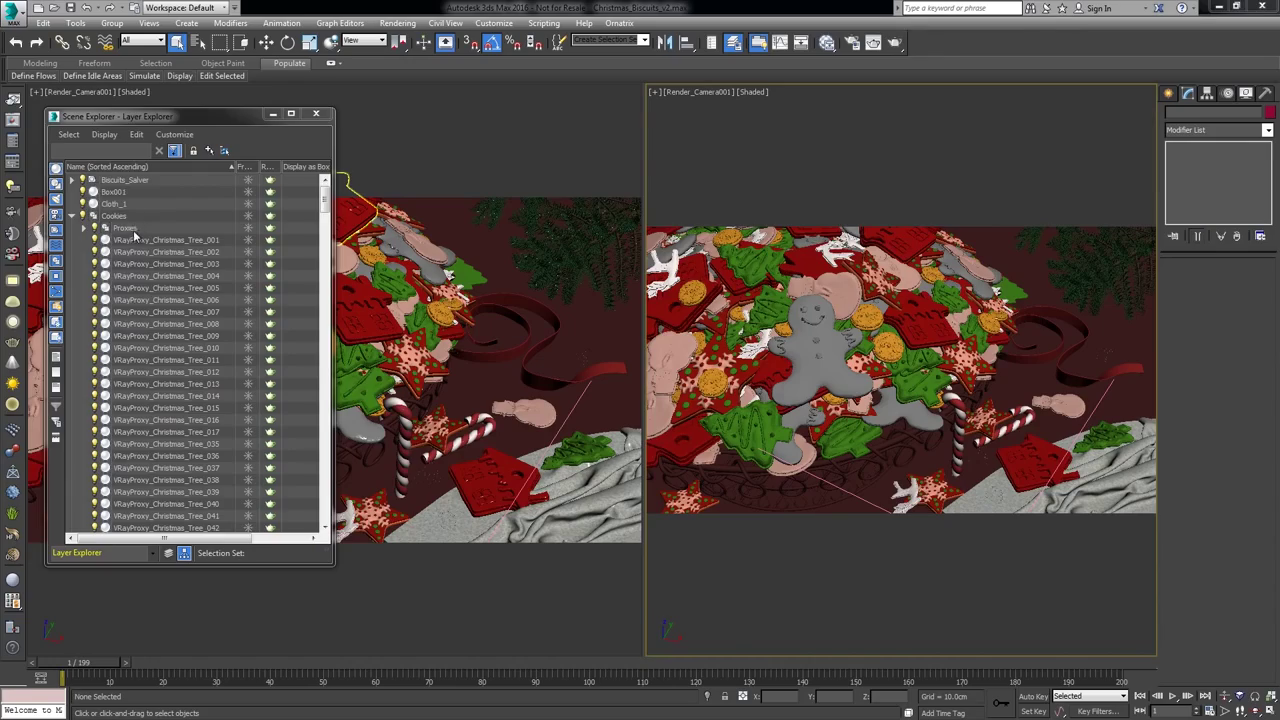
- Scroll the Layer Explorer to review the cookie proxy objects
drag(325, 260, 325, 503)
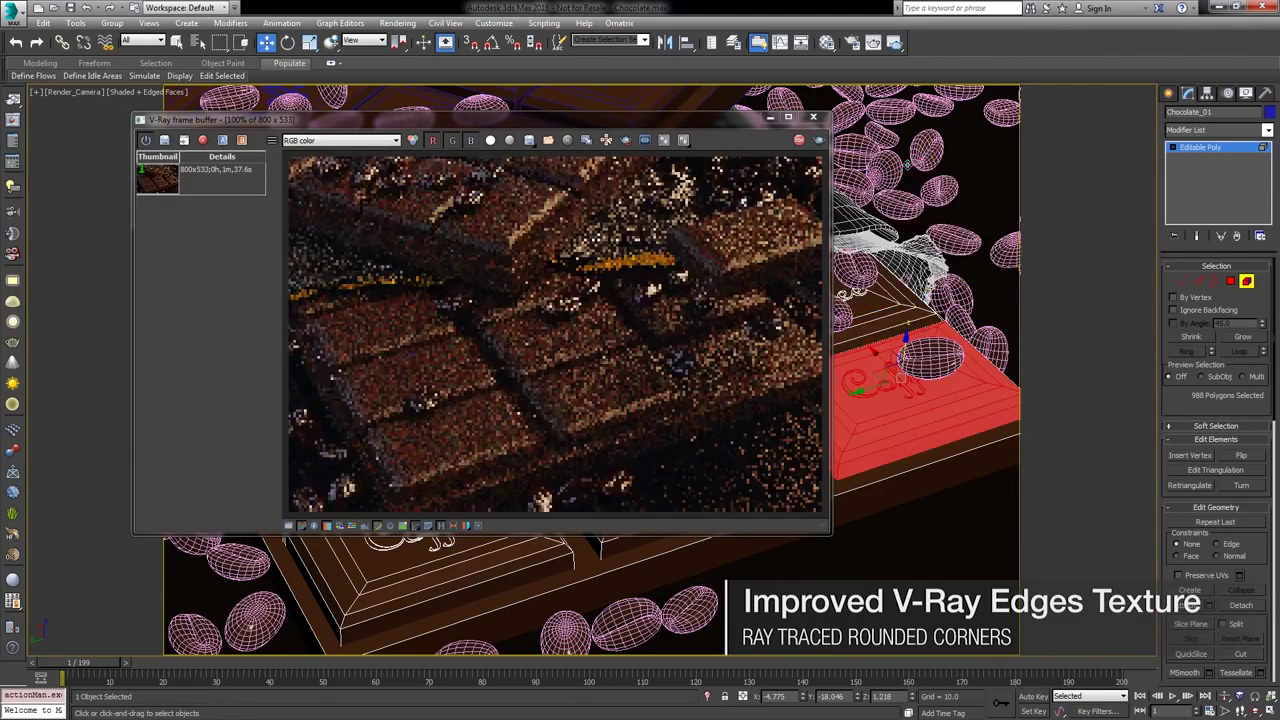
- Set the Chocolate bump VRayEdgesTex to rounded corners with radius 0.1
key(m)
click(1050, 395)
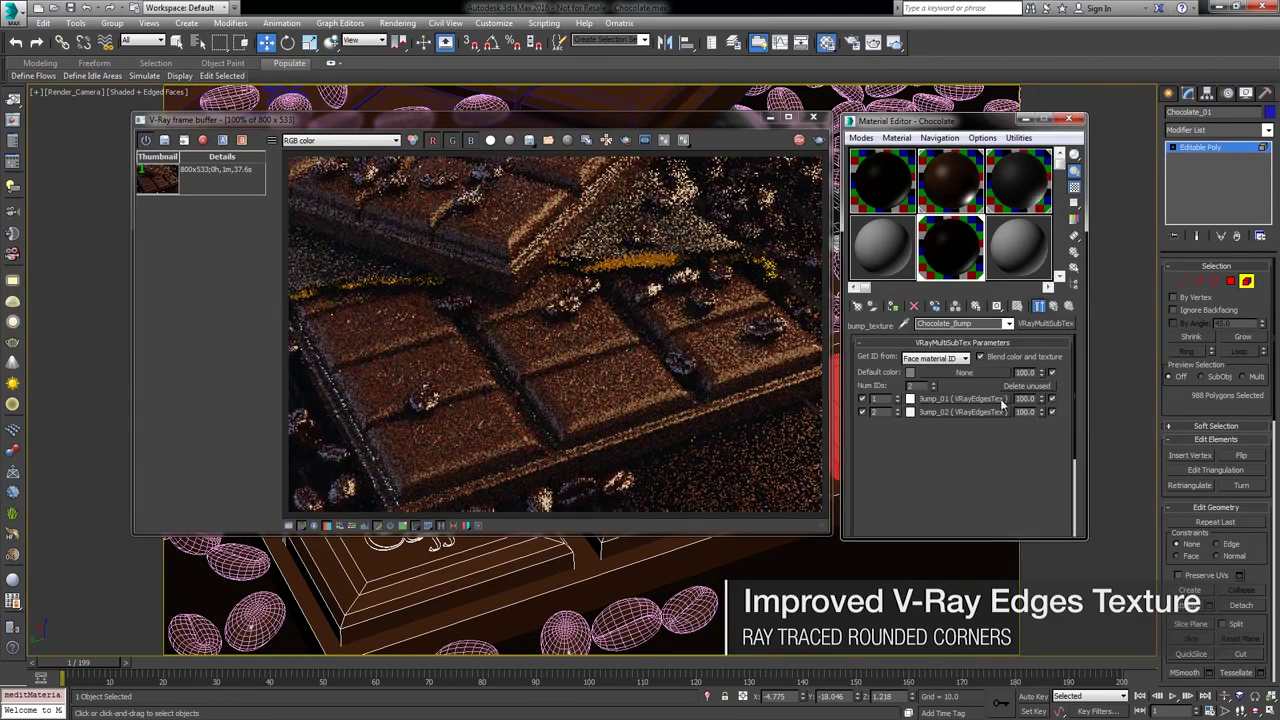
click(988, 400)
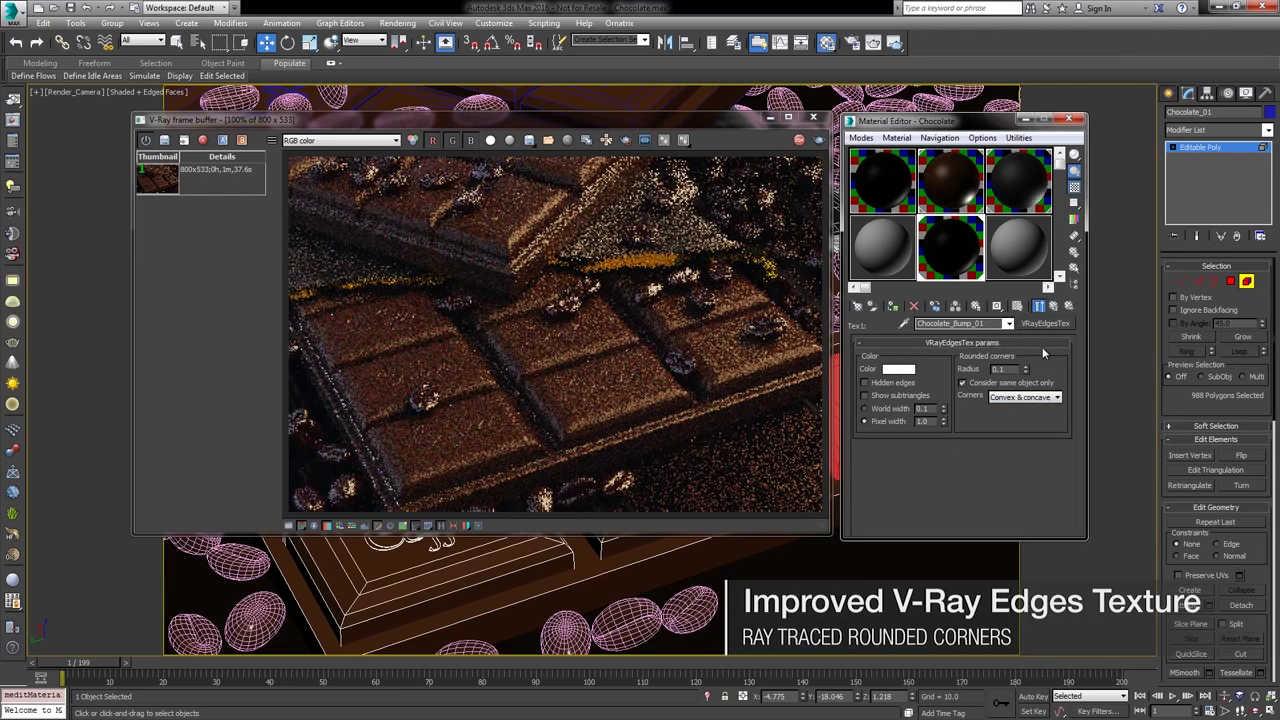
- Set the previous render as B and drag the A/B divider to compare
click(242, 188)
click(241, 141)
mouse_move(618, 160)
mouse_down()
mouse_move(290, 162)
mouse_move(820, 188)
mouse_up()
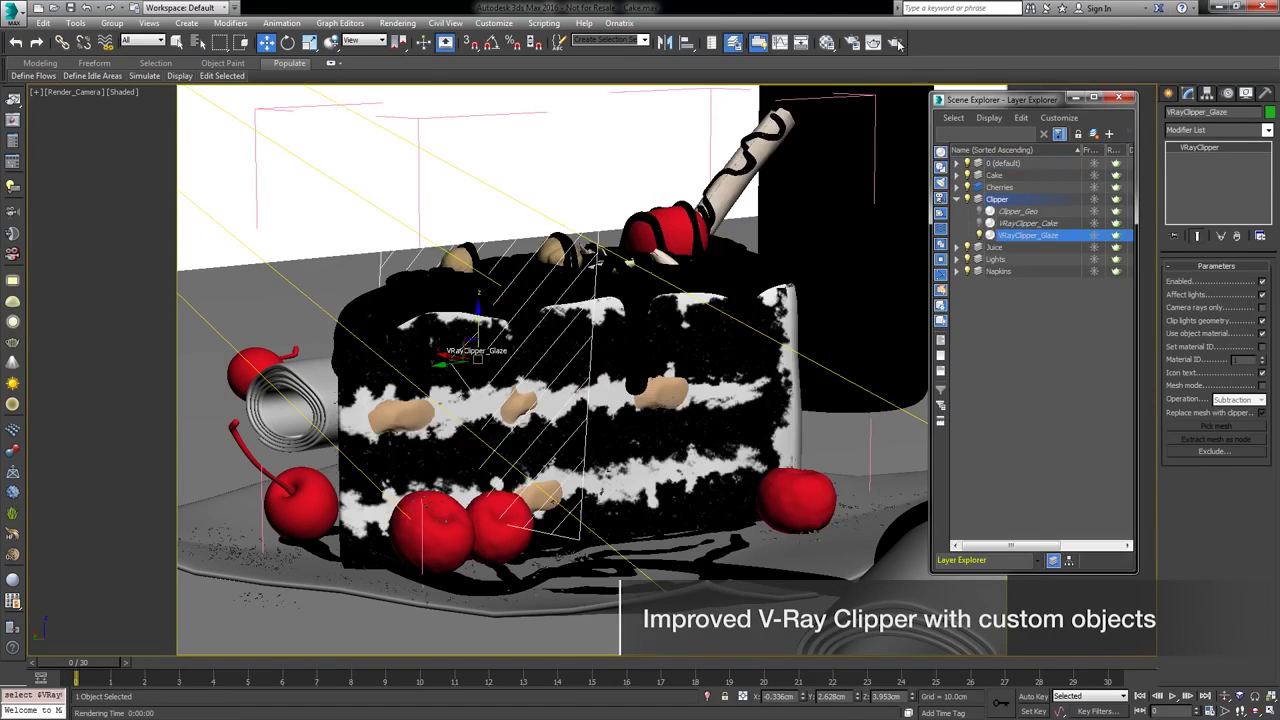
- Render the cake, then switch VRayClipper_Cake to Mesh mode using the blue glaze mesh
click(847, 115)
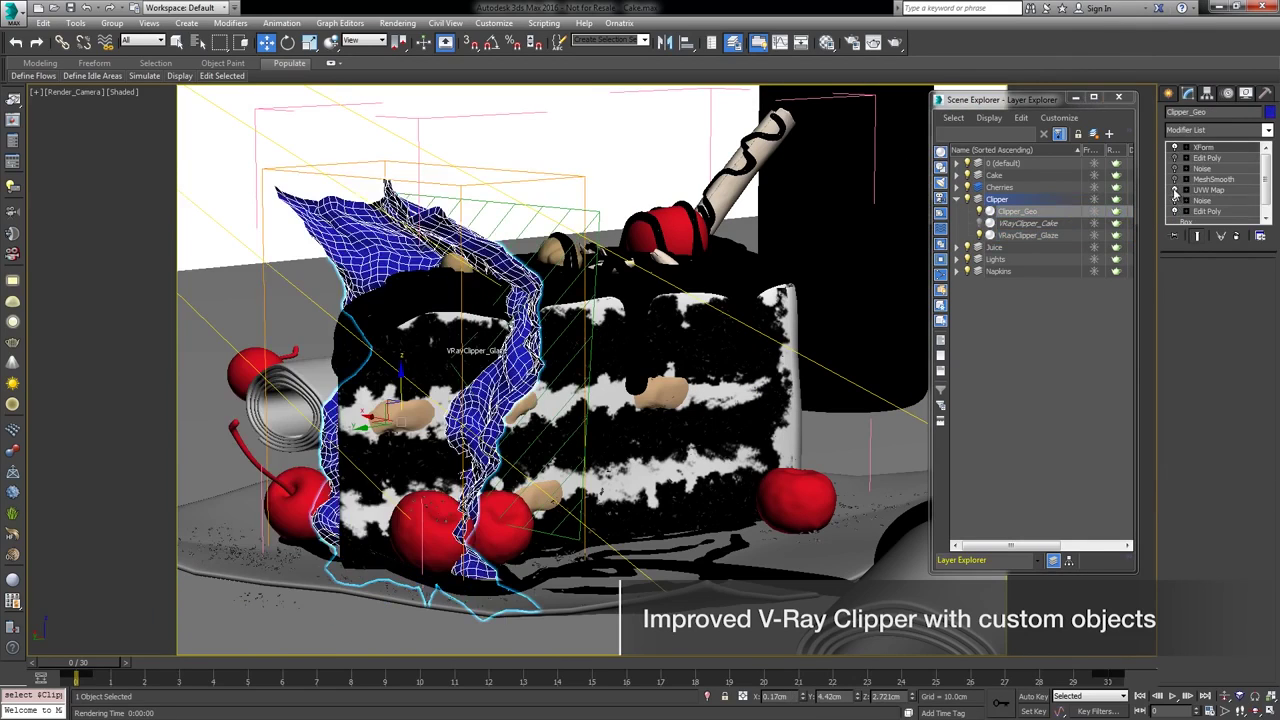
click(983, 222)
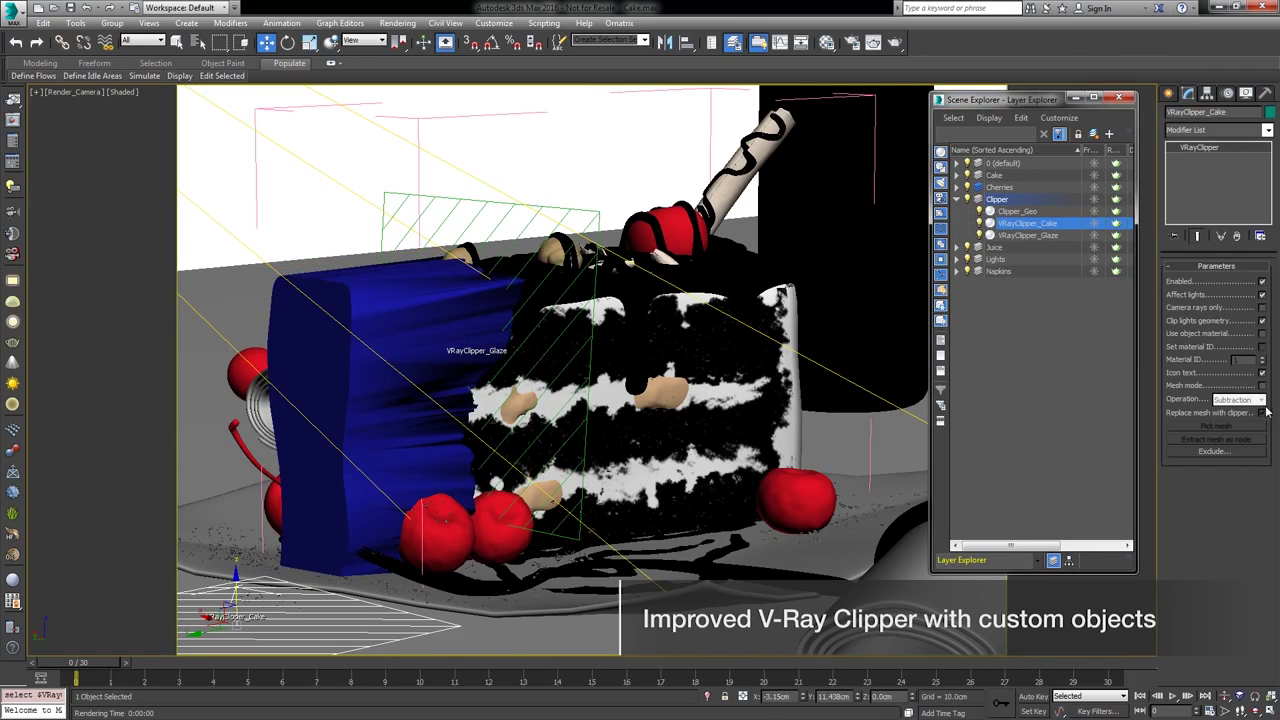
click(1262, 386)
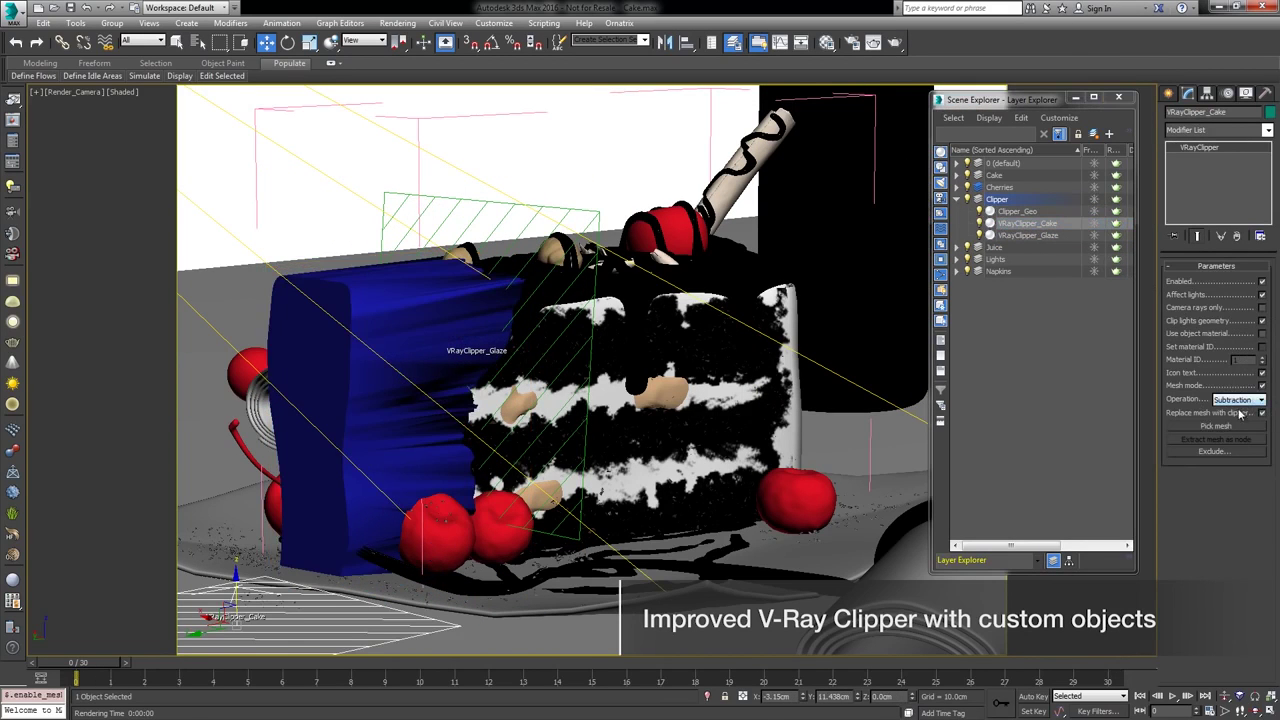
click(338, 321)
- Re-render the sliced cake and show the render history beside the image
click(826, 45)
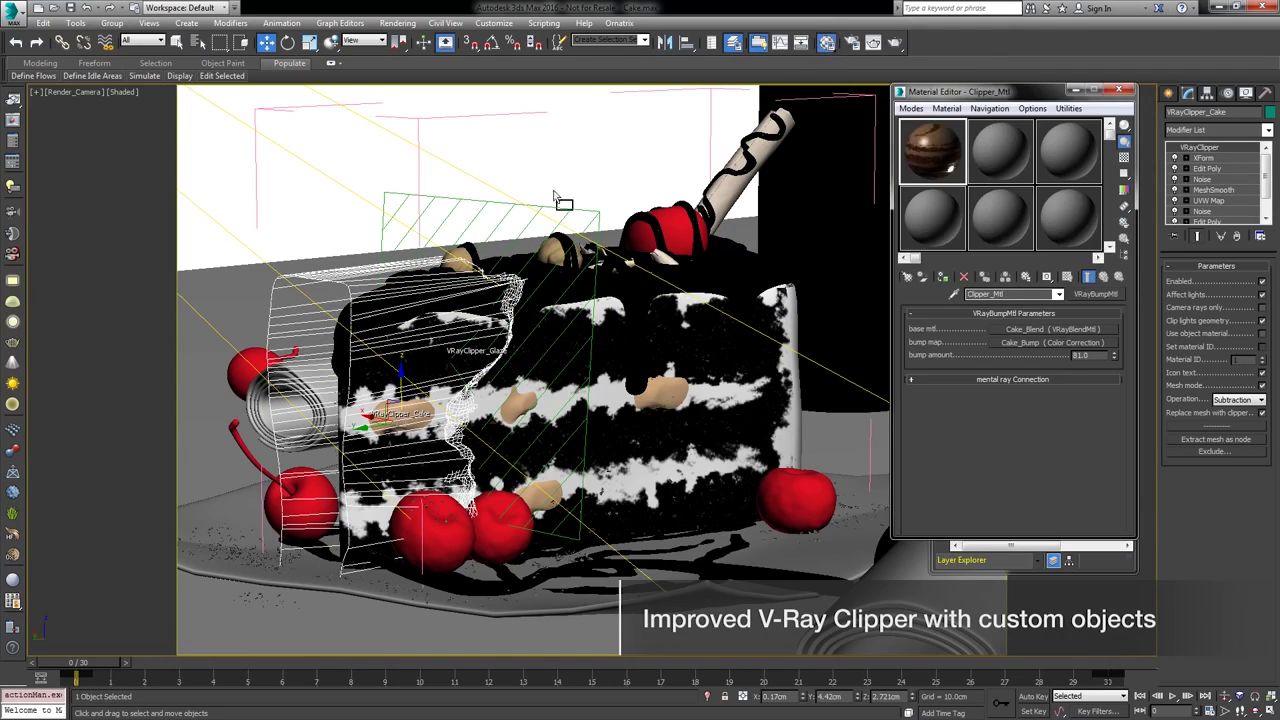
click(1119, 91)
click(895, 42)
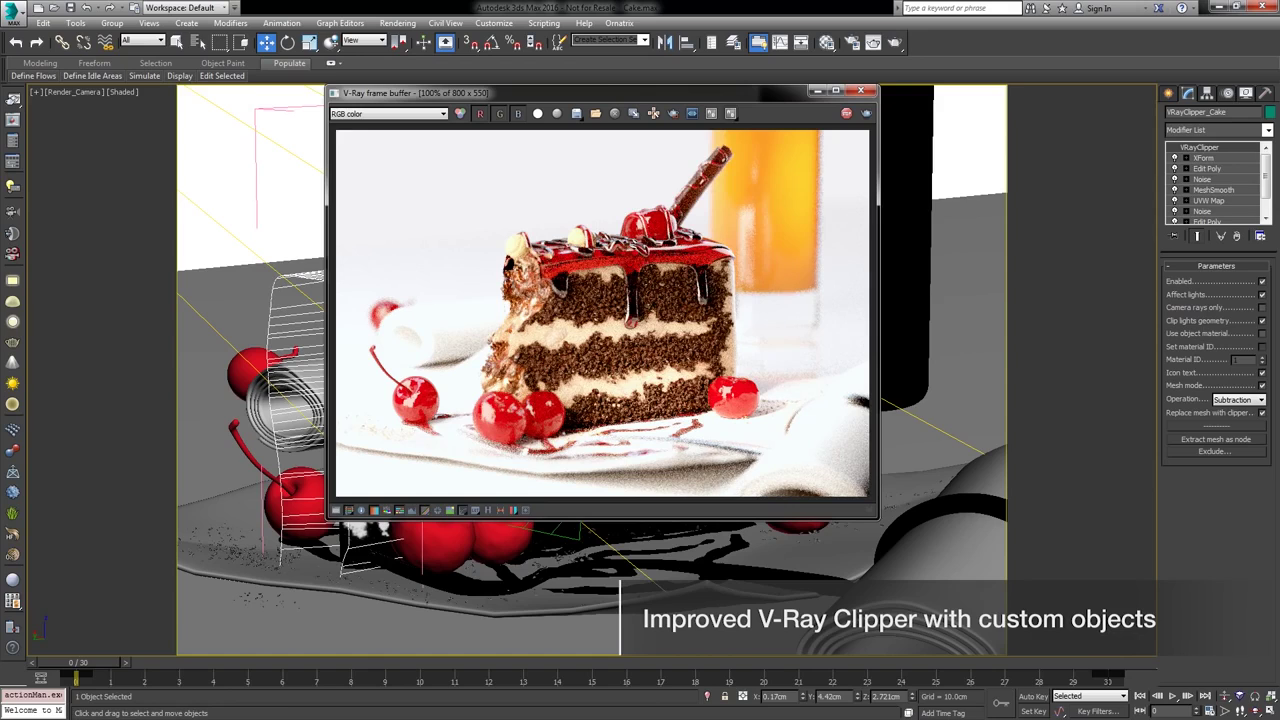
click(490, 511)
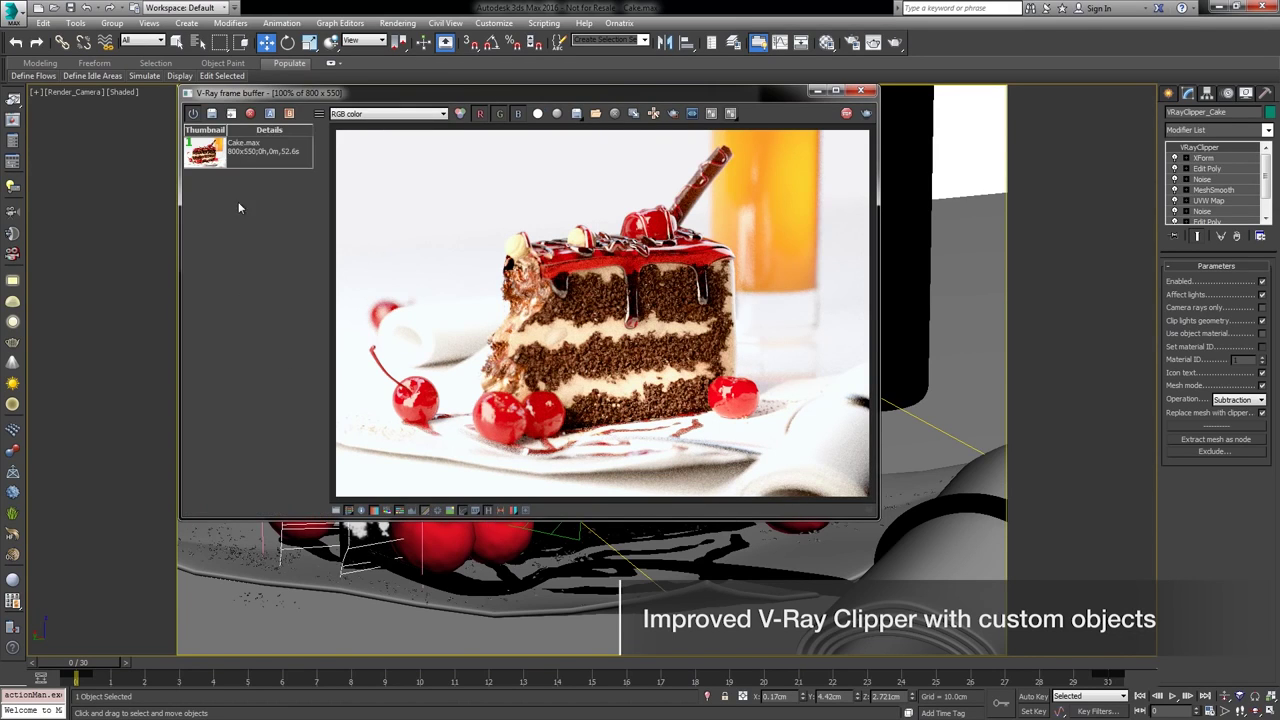
click(289, 113)
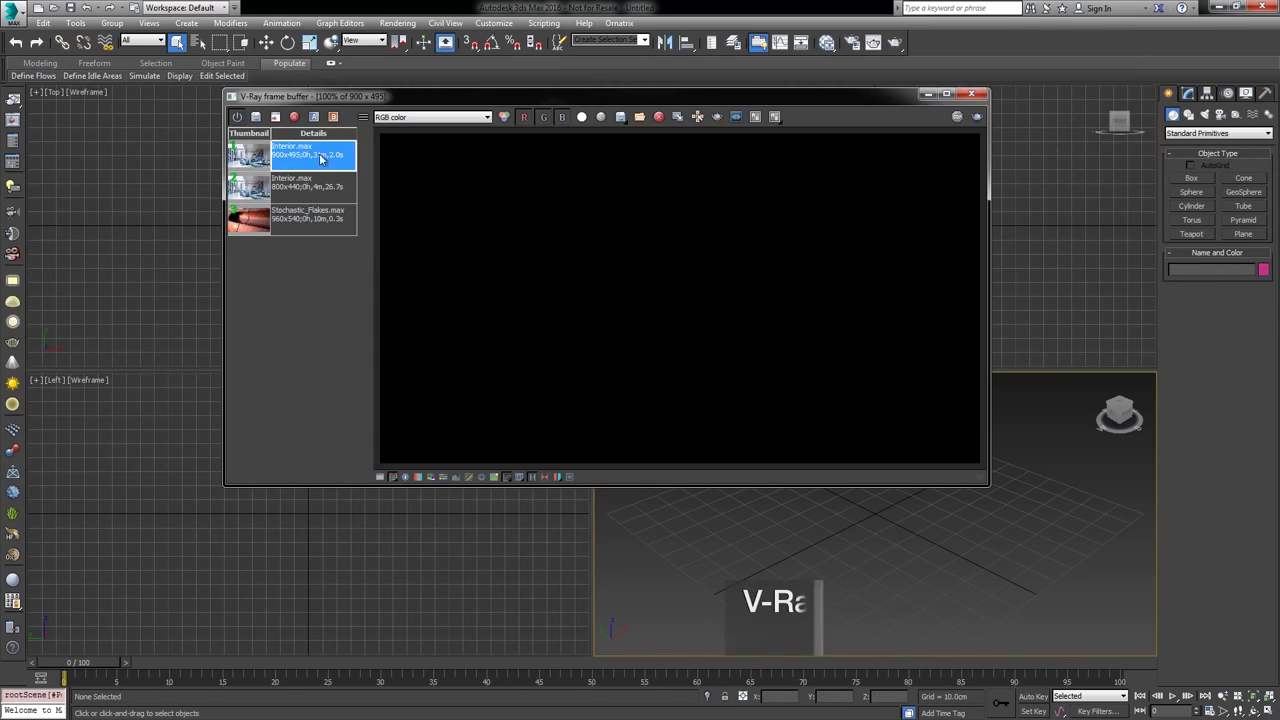
- Open the first history render's options to compare its V-Ray settings
right_click(319, 156)
- Compare the V-Ray settings of each of the three history renders against the current settings
click(378, 250)
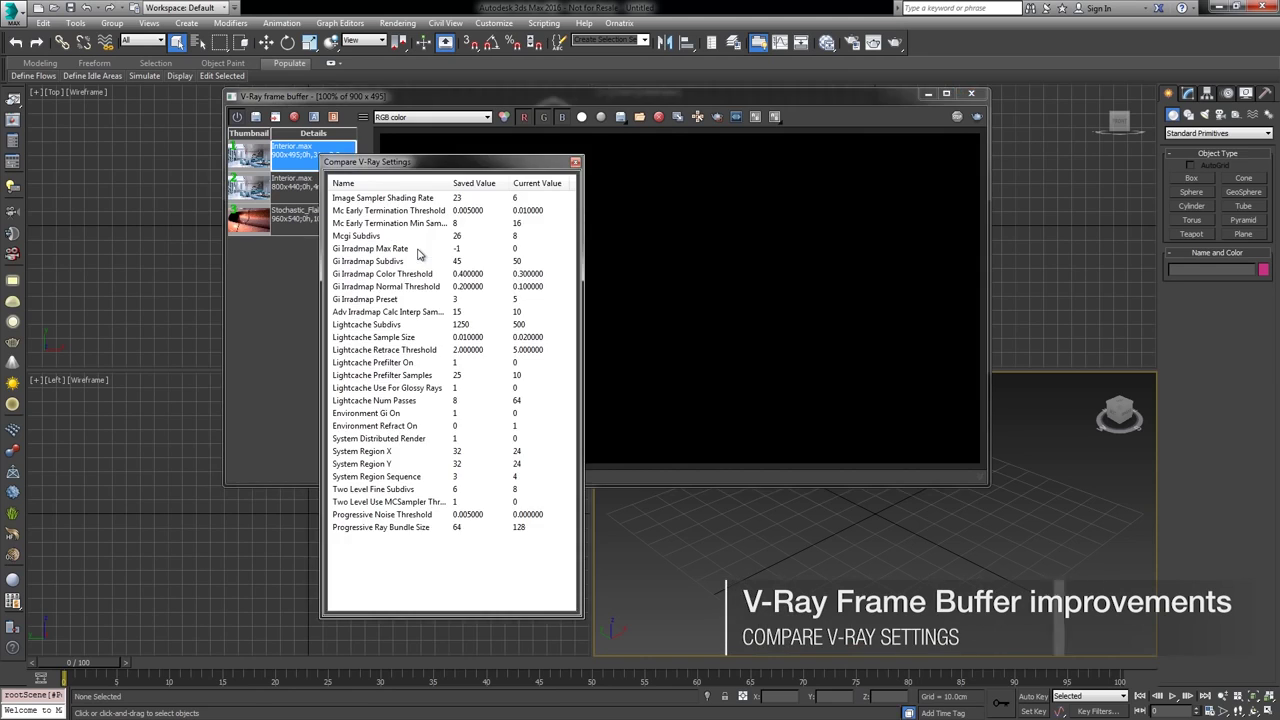
right_click(296, 189)
click(363, 285)
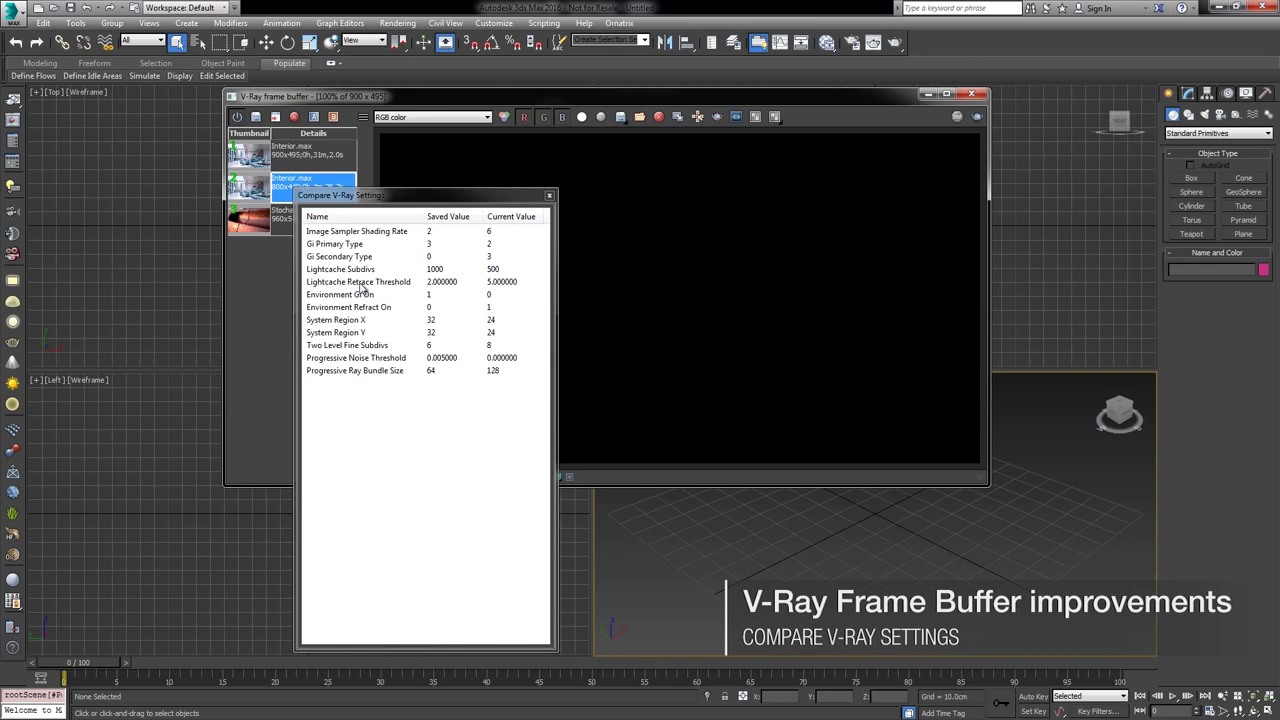
right_click(266, 222)
click(347, 316)
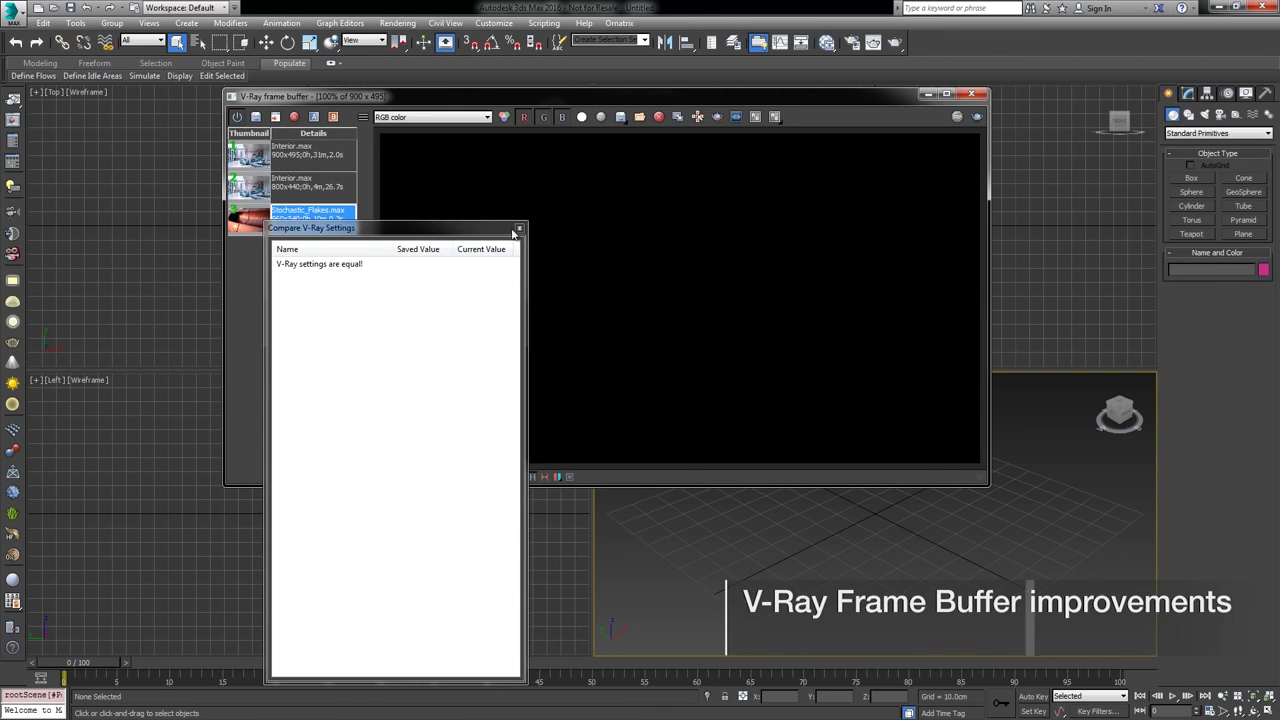
click(300, 152)
- Load the first history render's colour corrections and save them as a LUT (*.cube) file
right_click(313, 155)
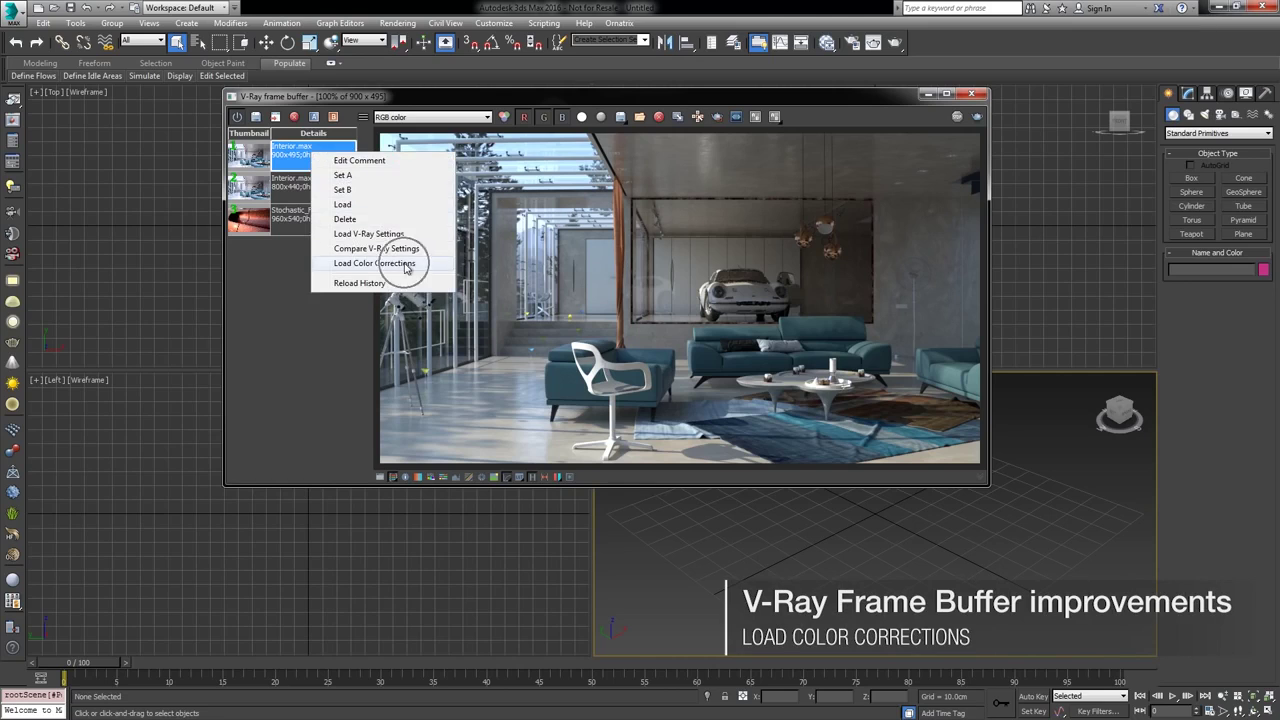
click(405, 265)
click(380, 478)
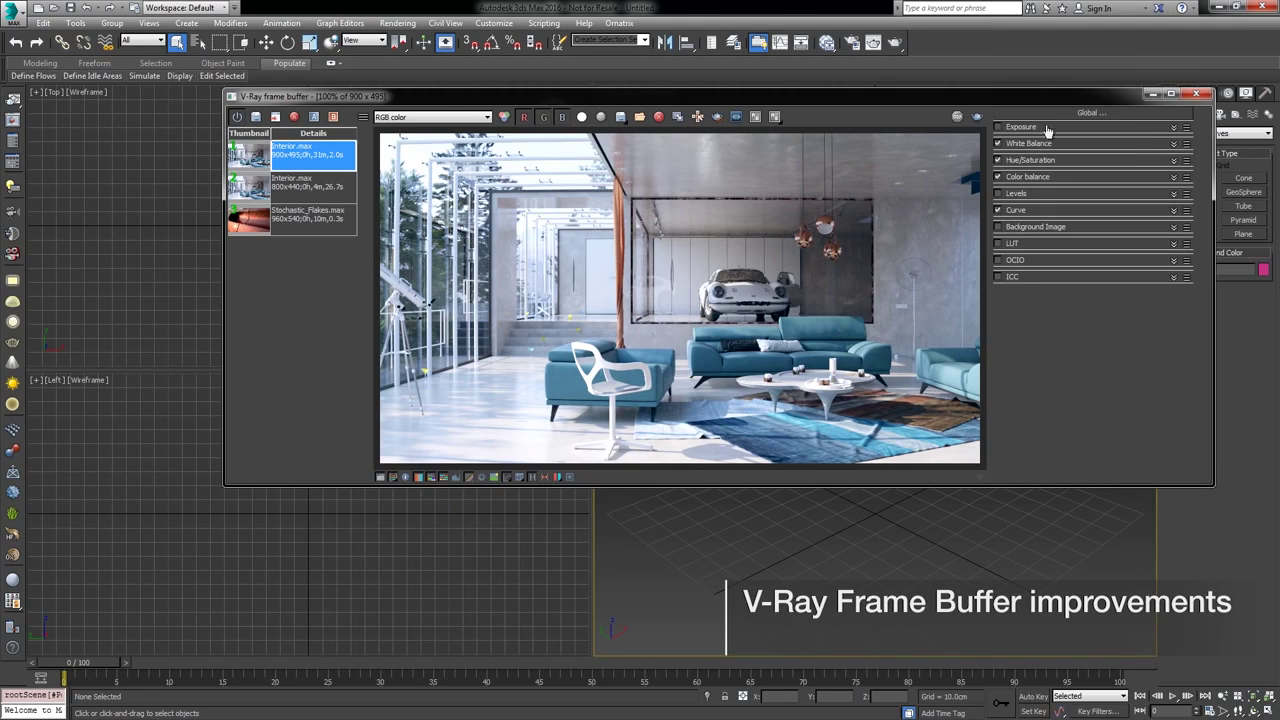
click(604, 454)
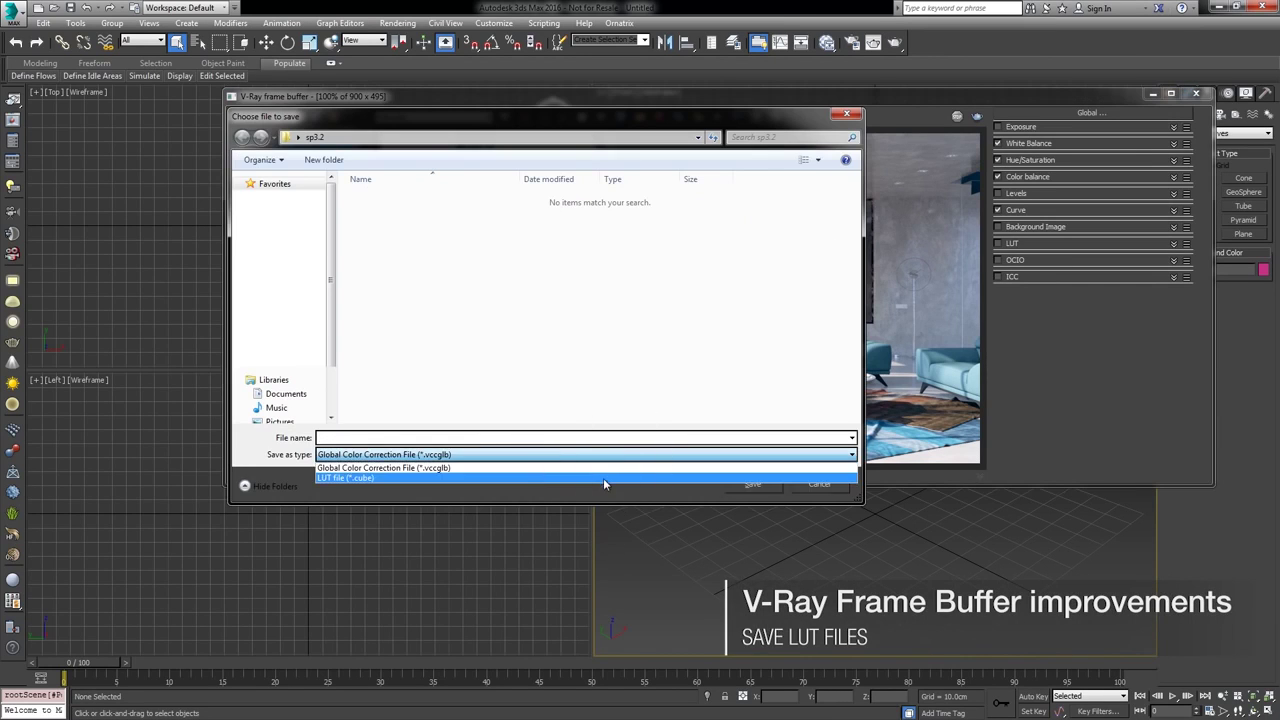
click(604, 479)
click(582, 437)
text(L)
click(751, 485)
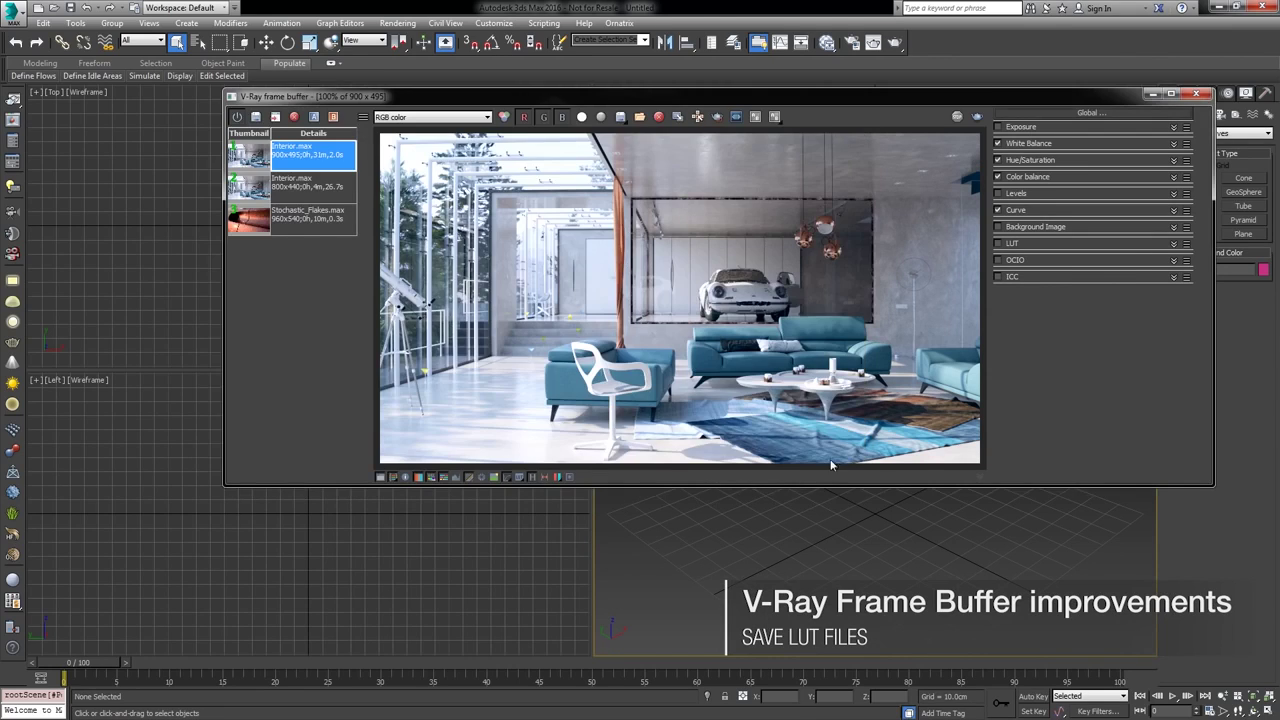
- Load the saved LUT in the LUT rollout and make it the render's only active correction
click(1173, 243)
click(1149, 269)
double_click(423, 200)
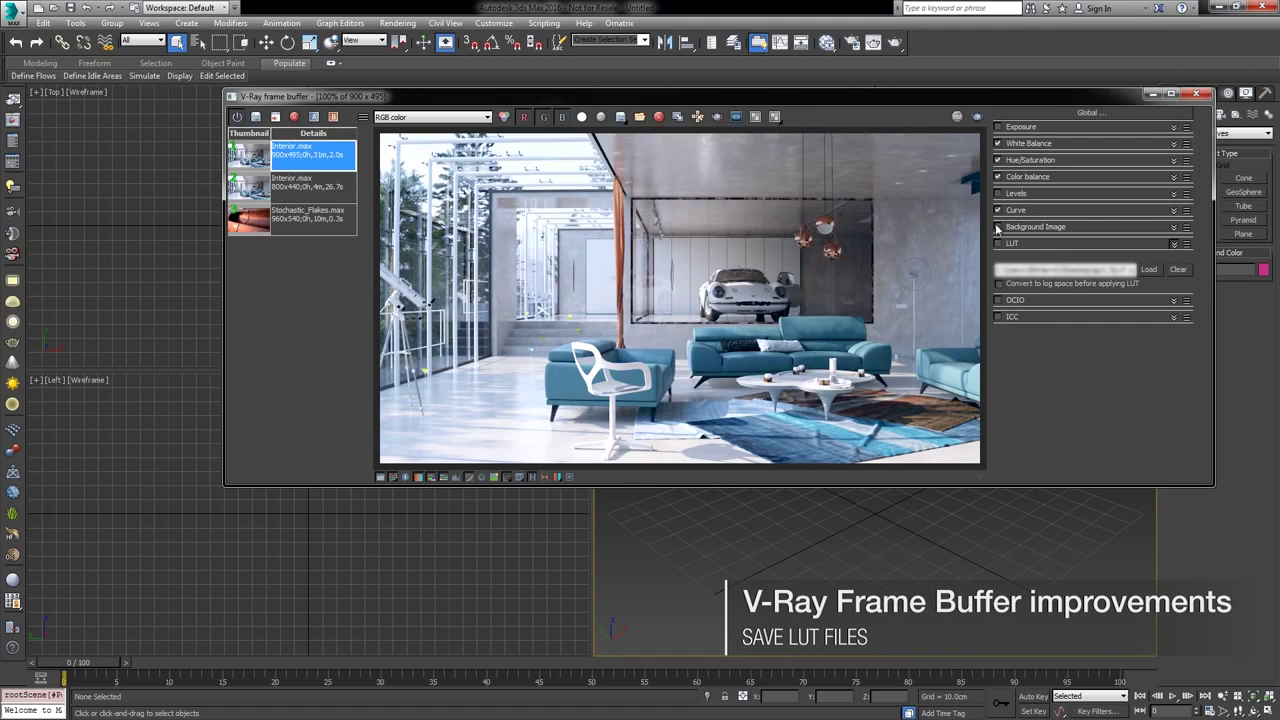
click(998, 243)
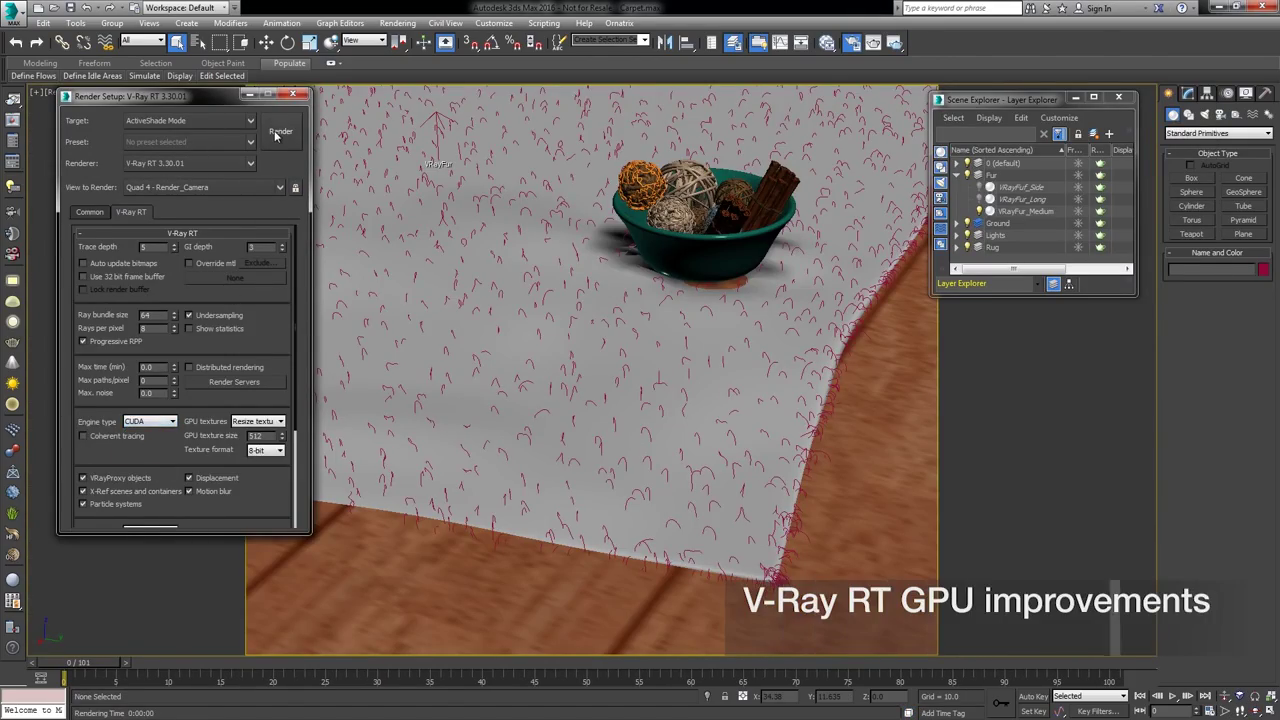
- Start the ActiveShade V-Ray RT CUDA render of the carpet scene and unhide the VRayFur objects
click(276, 133)
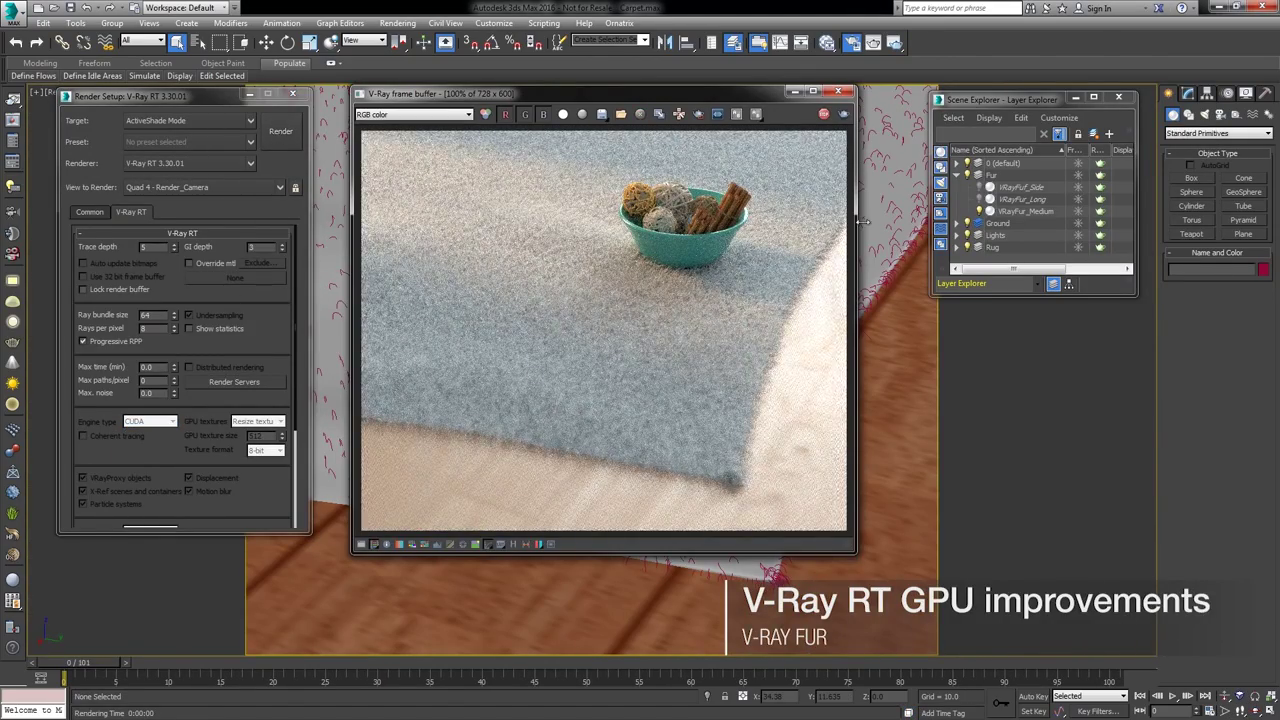
click(981, 188)
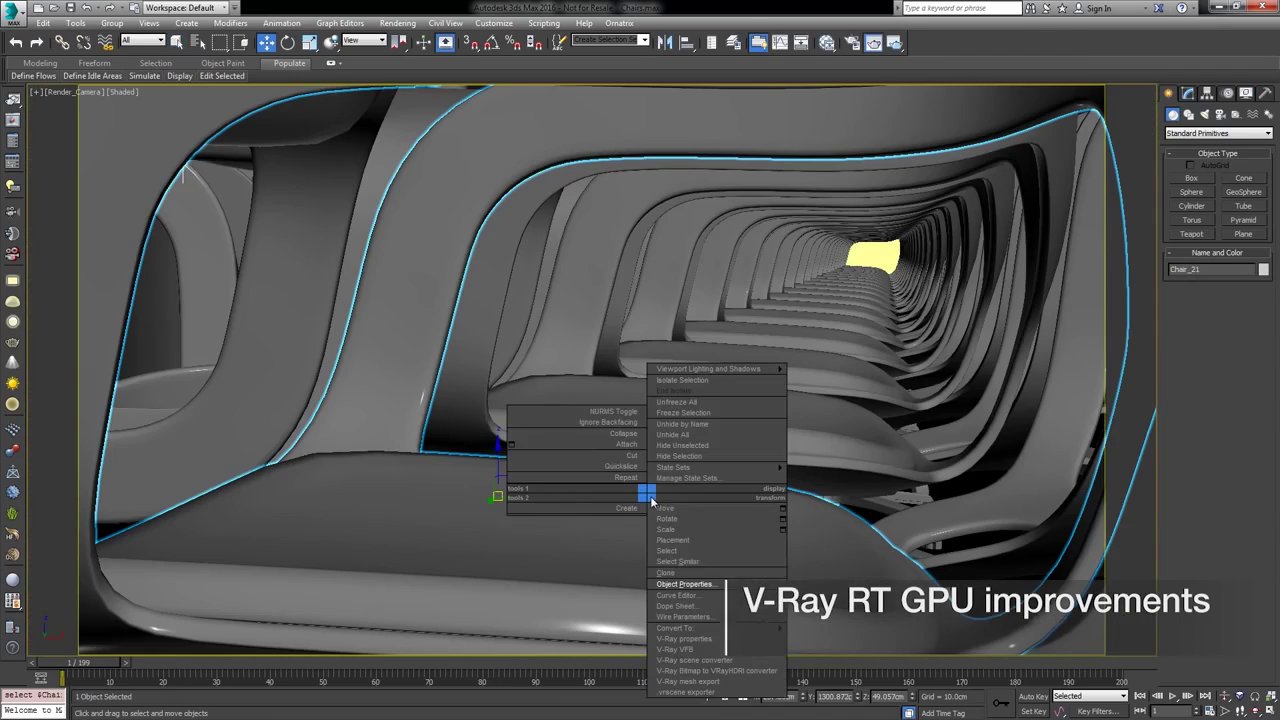
click(671, 585)
- Render the chair tunnel, then wire VRayUserColor to Diffuse and the VRayUserScalars to Reflect and Refl. gloss
click(690, 430)
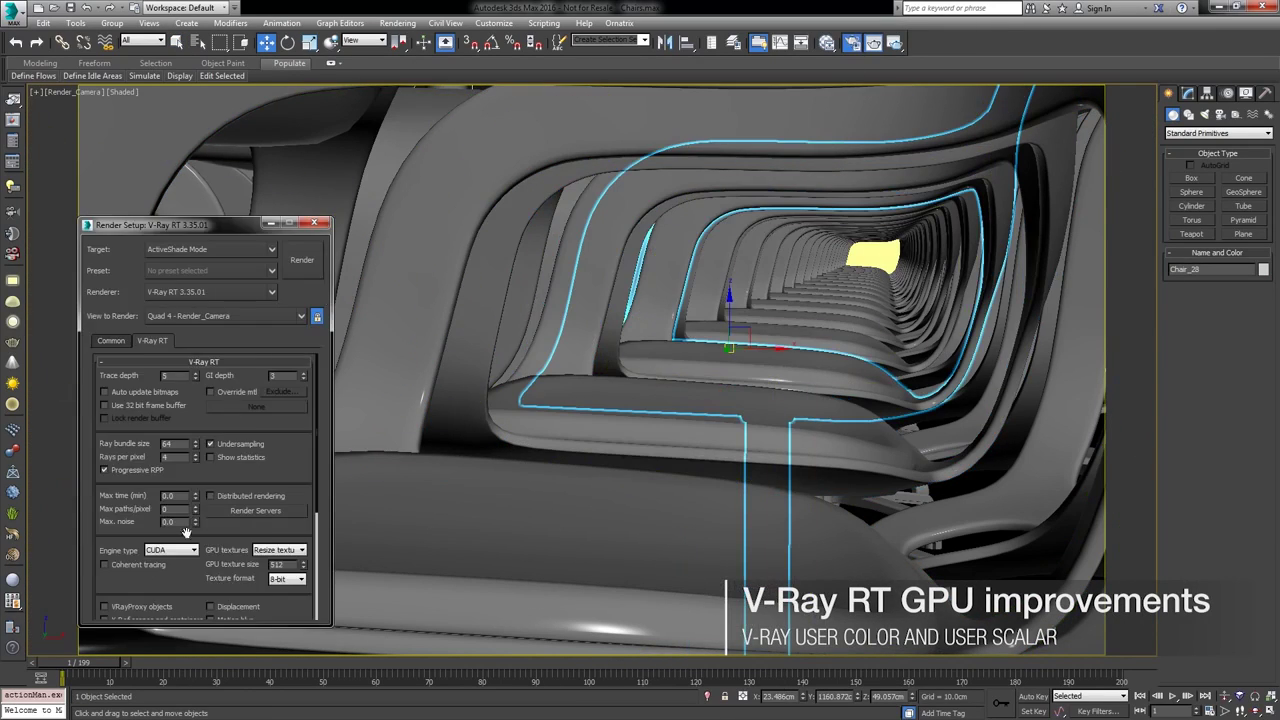
click(300, 262)
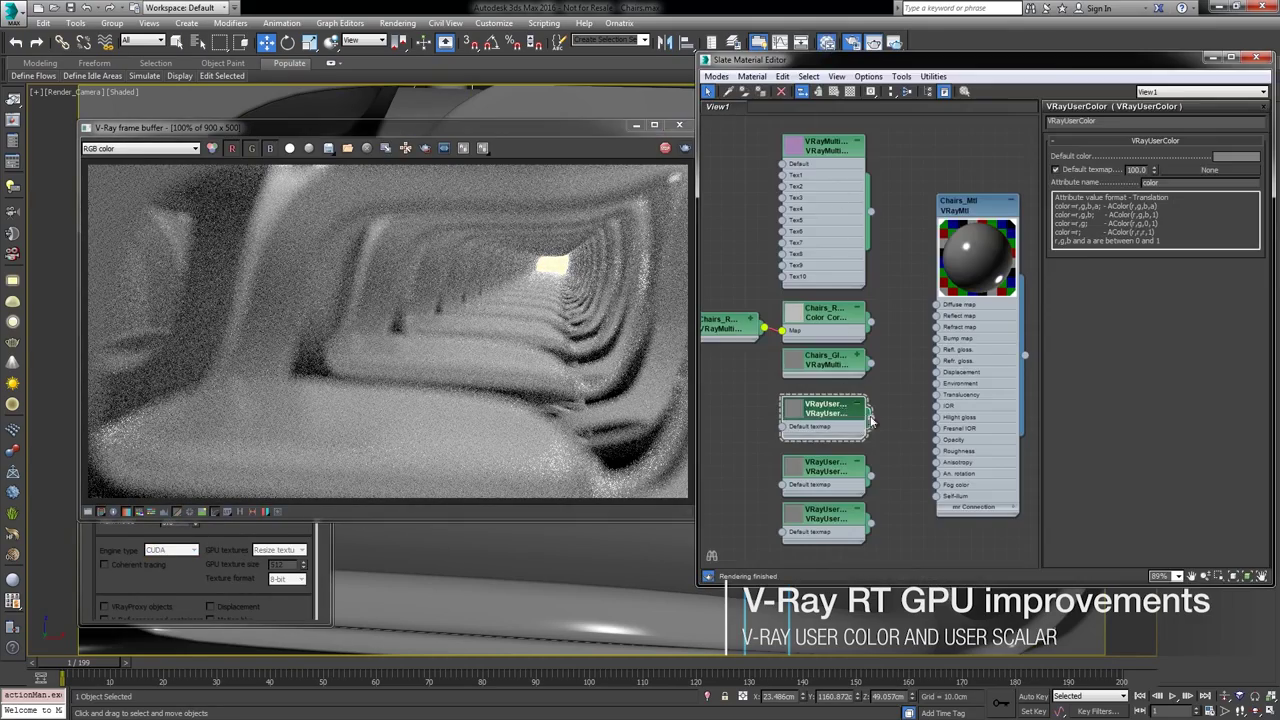
drag(870, 418, 936, 304)
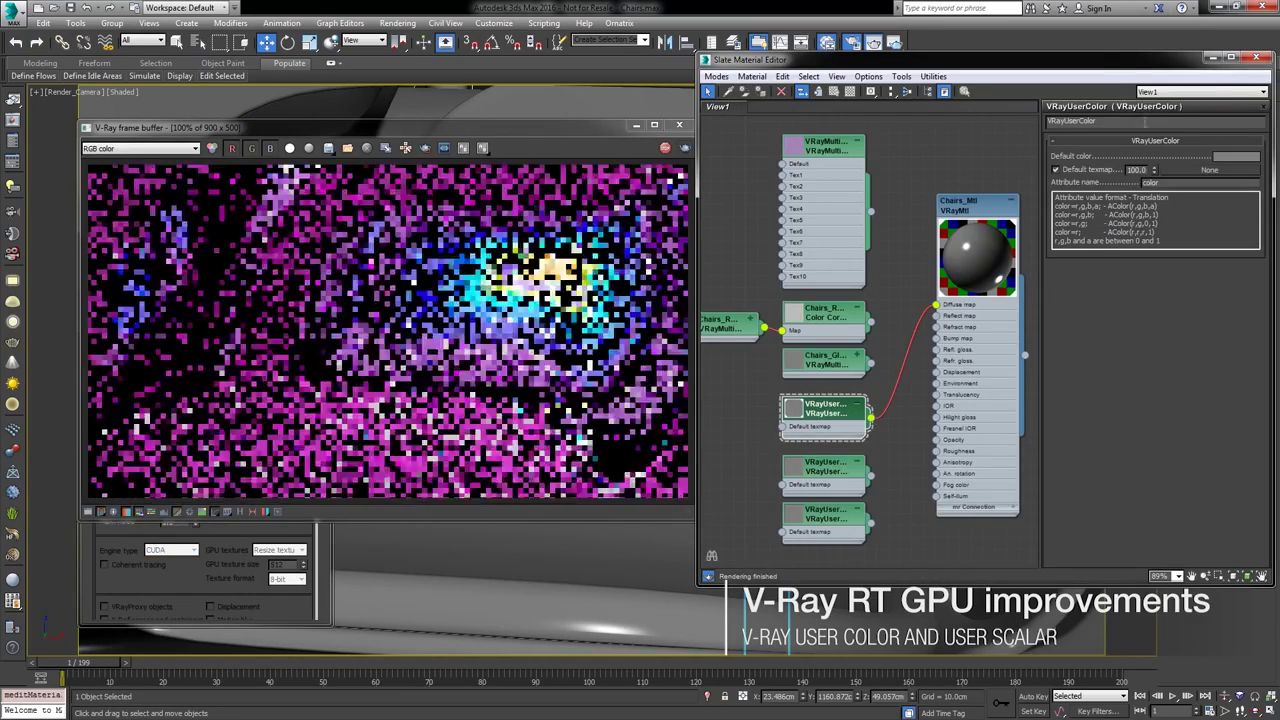
click(872, 480)
drag(872, 480, 936, 315)
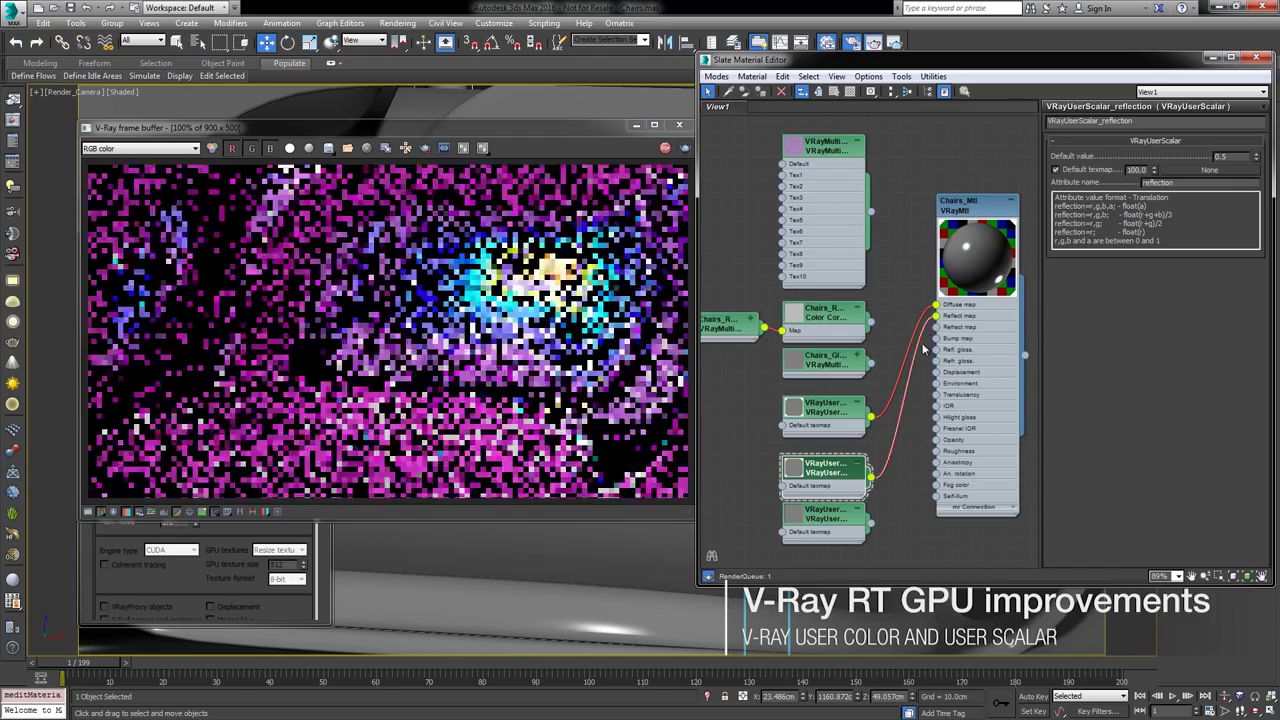
drag(870, 522, 936, 349)
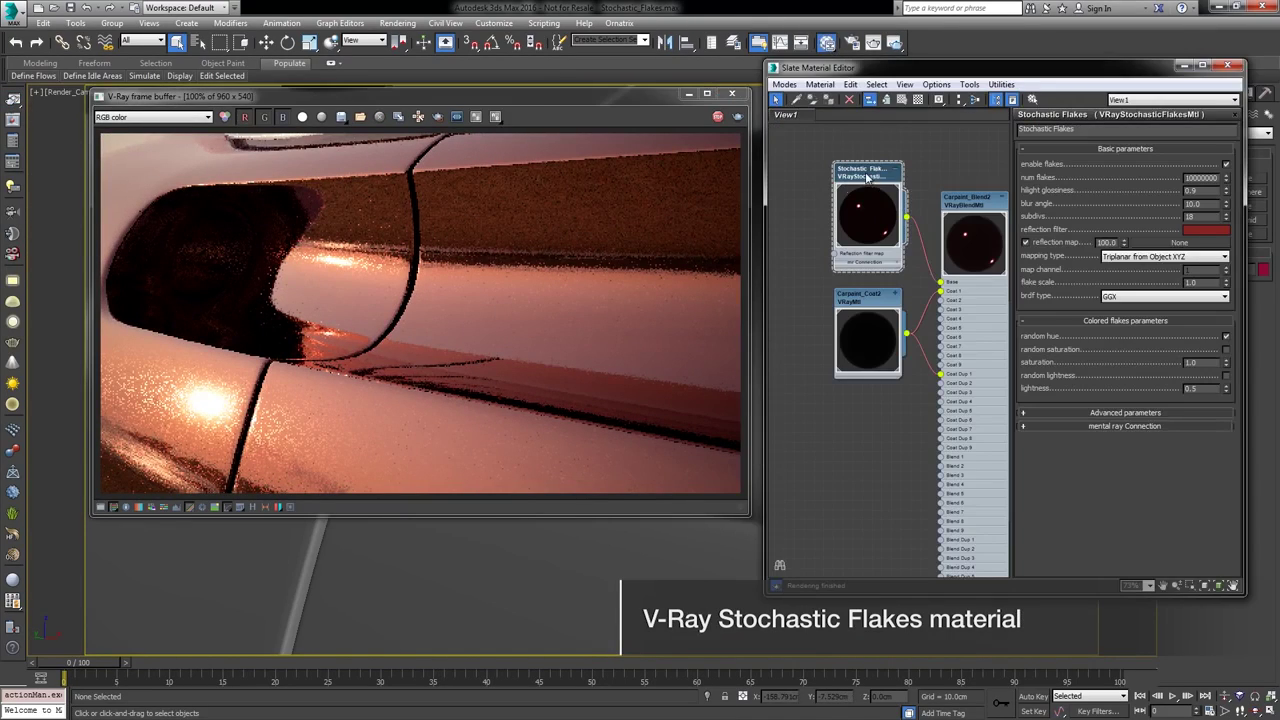
- Set the Stochastic Flakes scale to 0.025 and the brdf type to Beckmann
click(1190, 282)
text(0.)
click(1165, 296)
click(1150, 308)
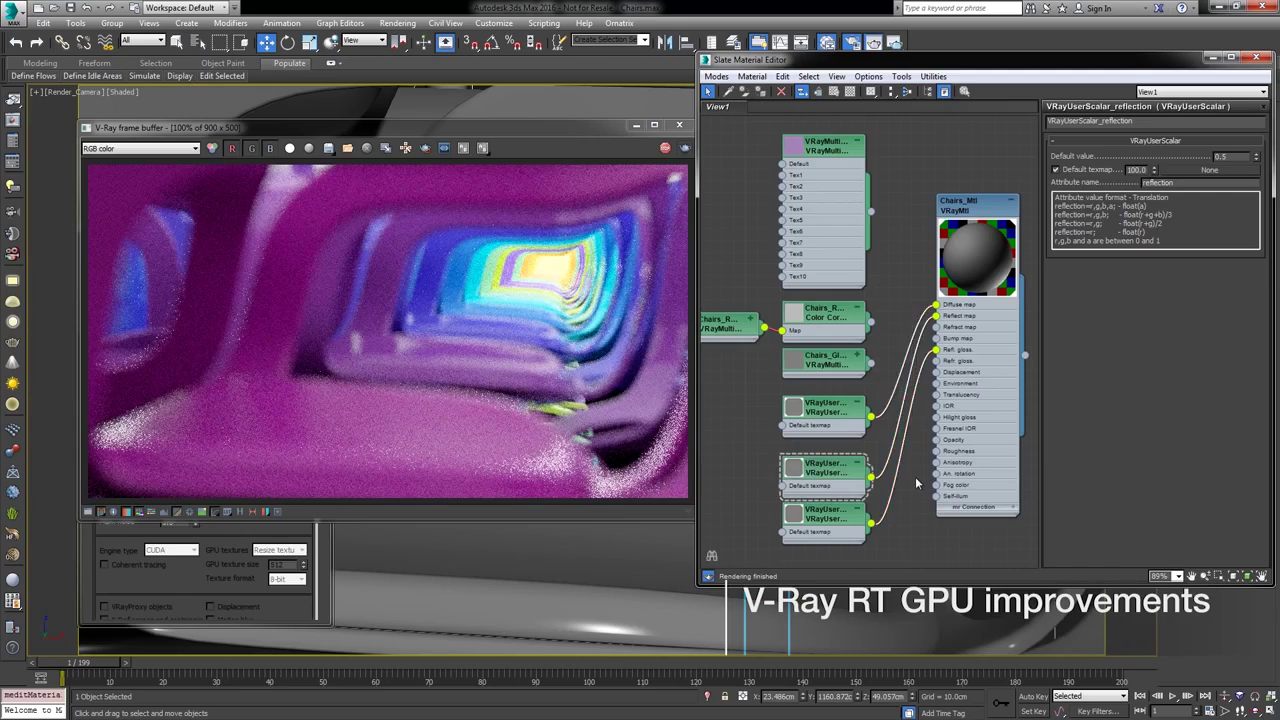
- Wire VRayMultiSubTex, the colour correction and remaining texture nodes into Chairs_Mtl, then set the sky model to Hosek et al
drag(871, 212, 937, 304)
drag(871, 321, 937, 316)
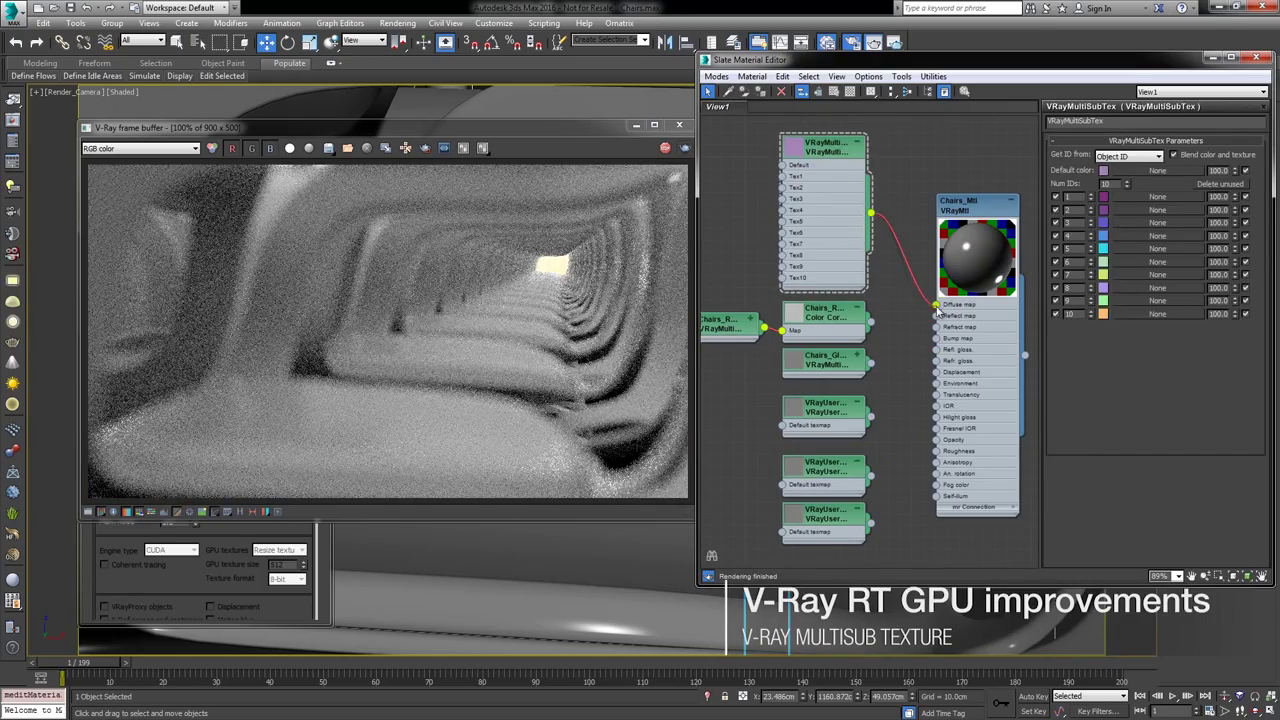
drag(871, 364, 937, 349)
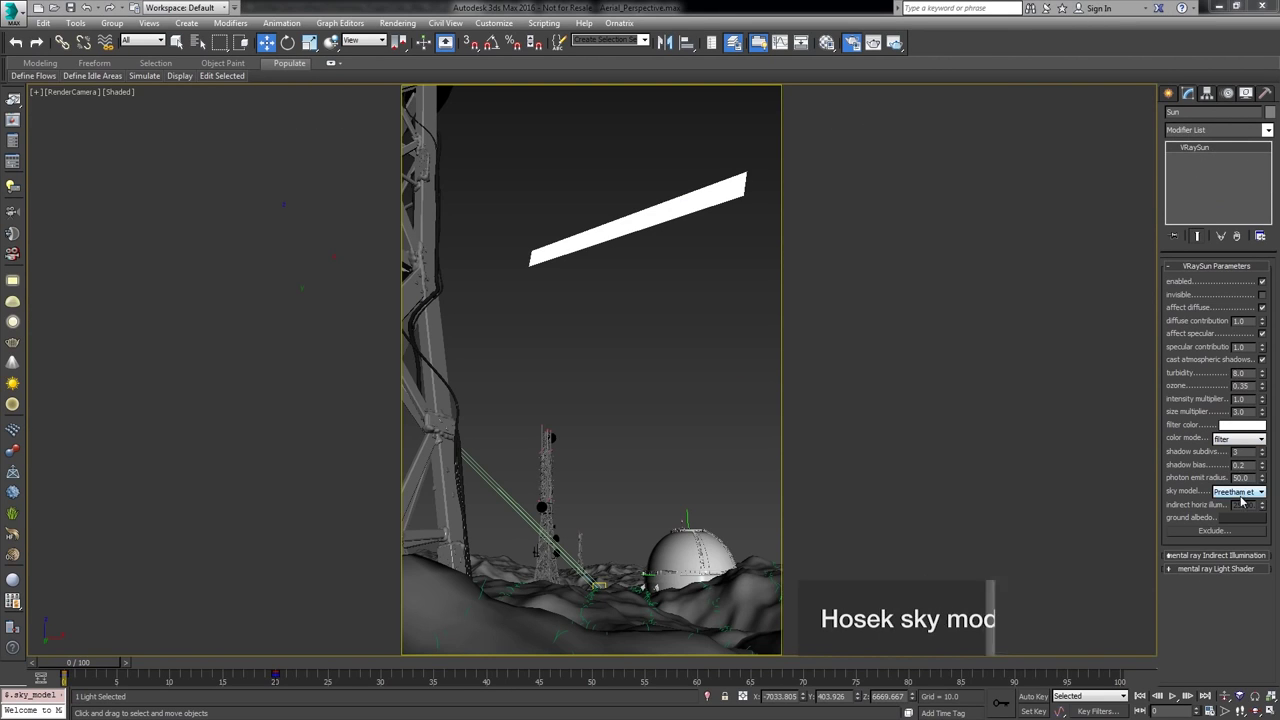
click(1250, 492)
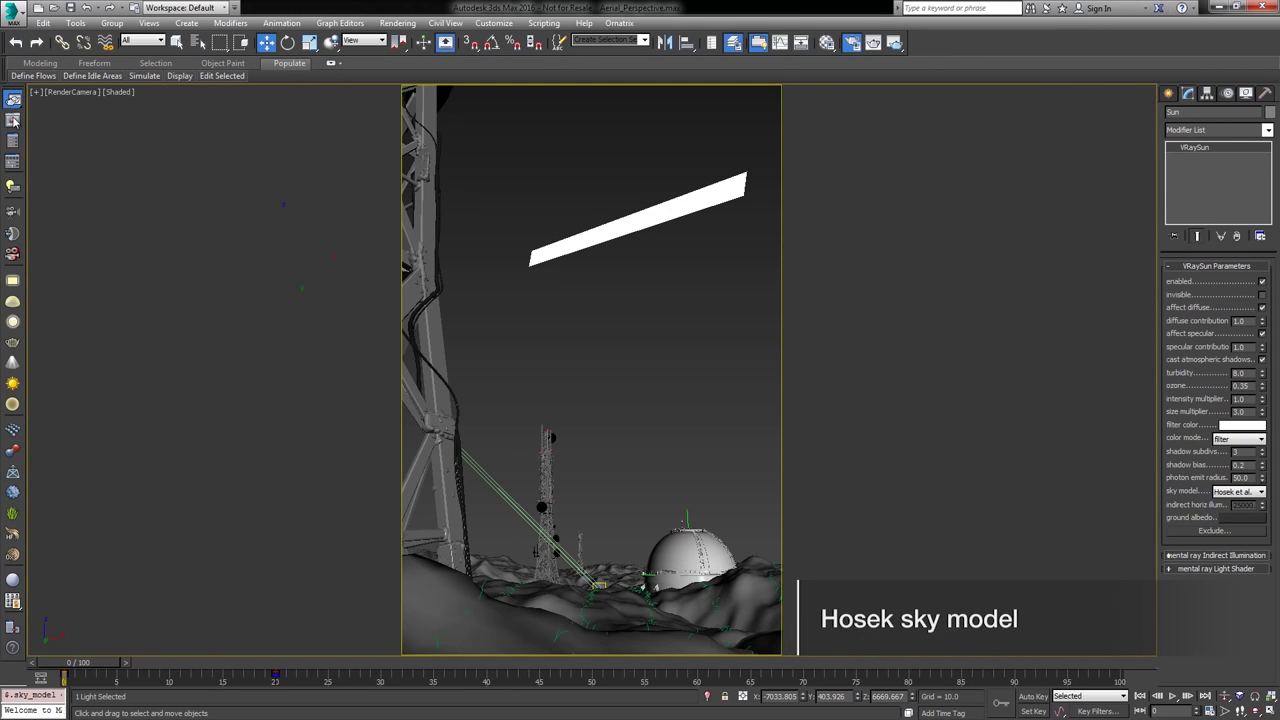
- Render the tower scene at a dusk frame and add VRayAerialPerspective to the atmosphere effects
key(shift+q)
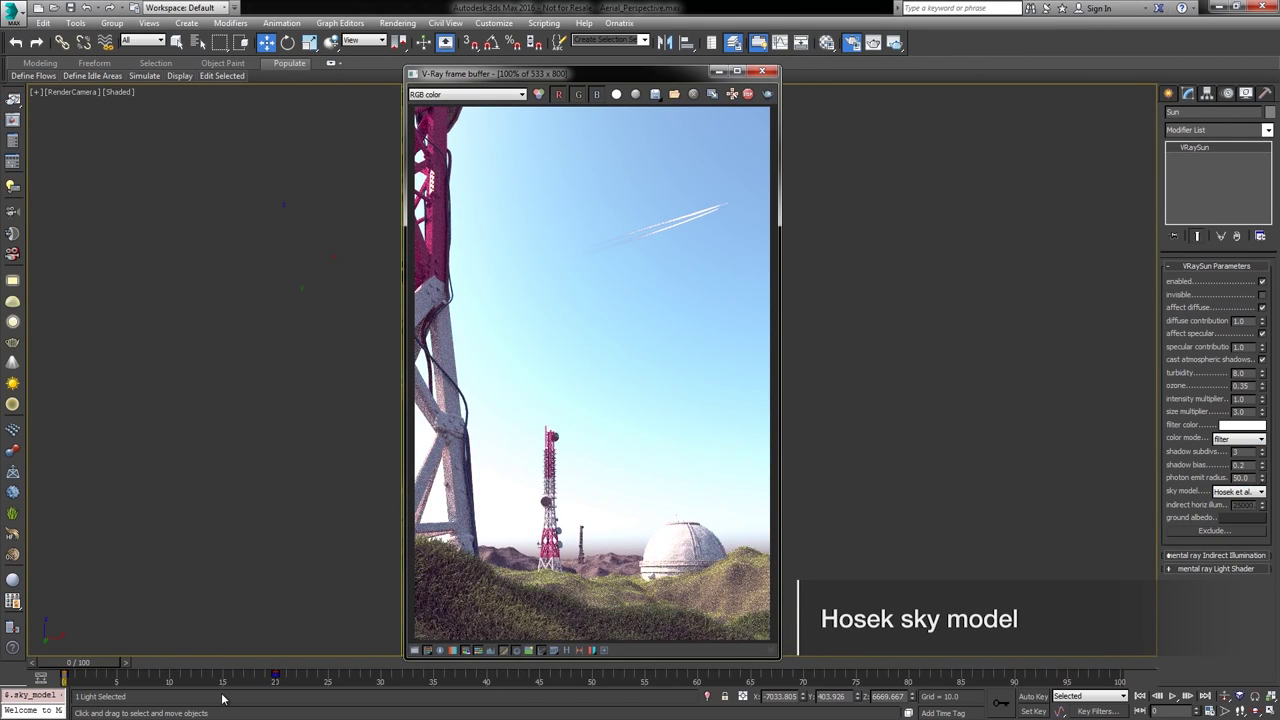
drag(101, 668, 348, 678)
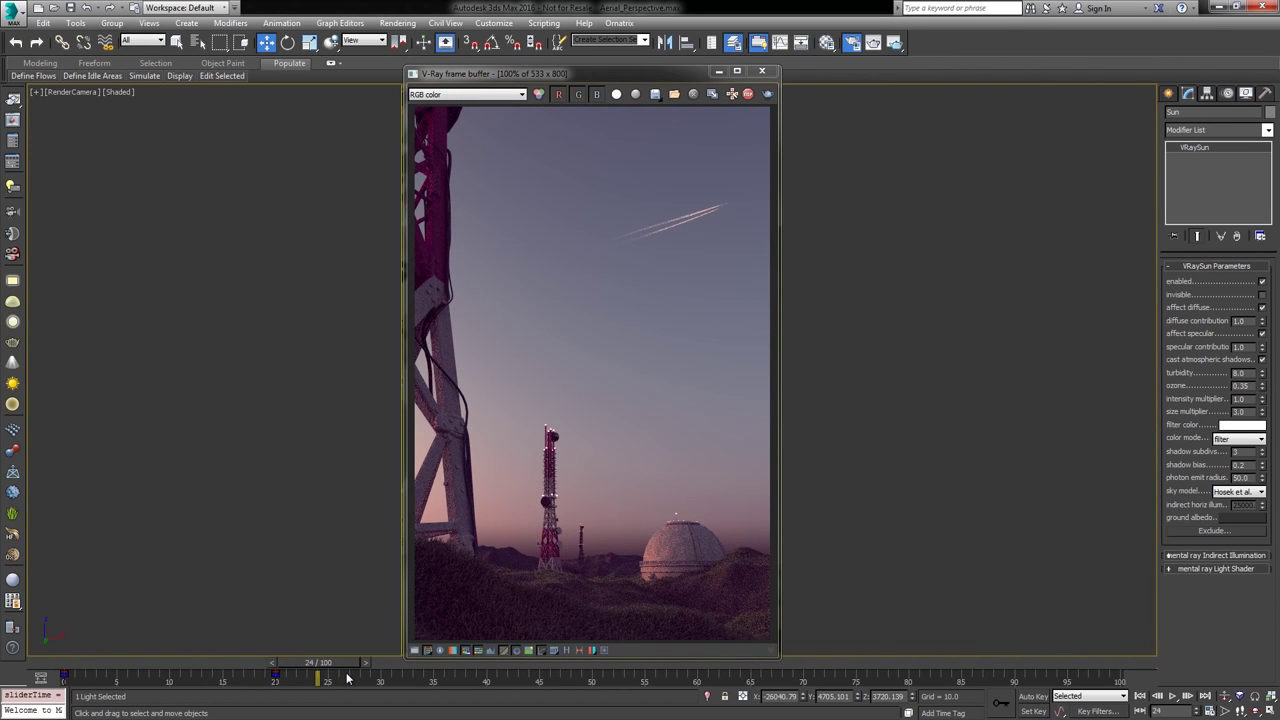
key(8)
click(209, 574)
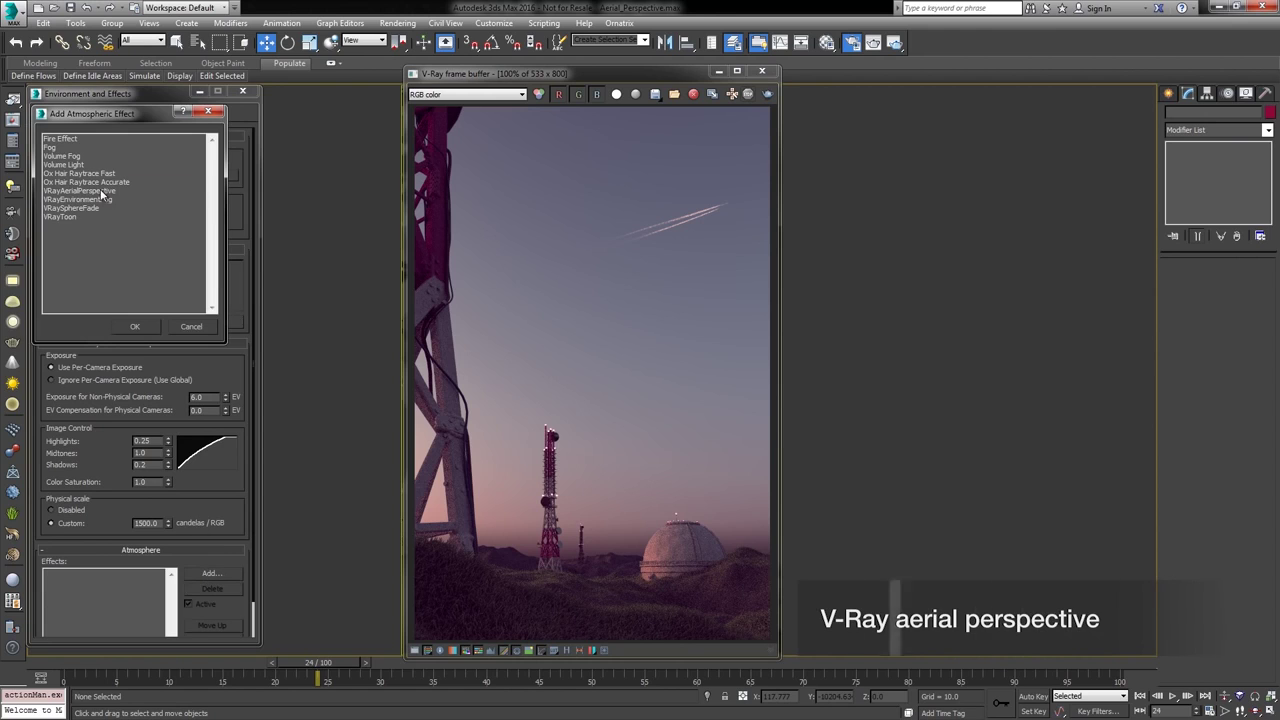
click(138, 328)
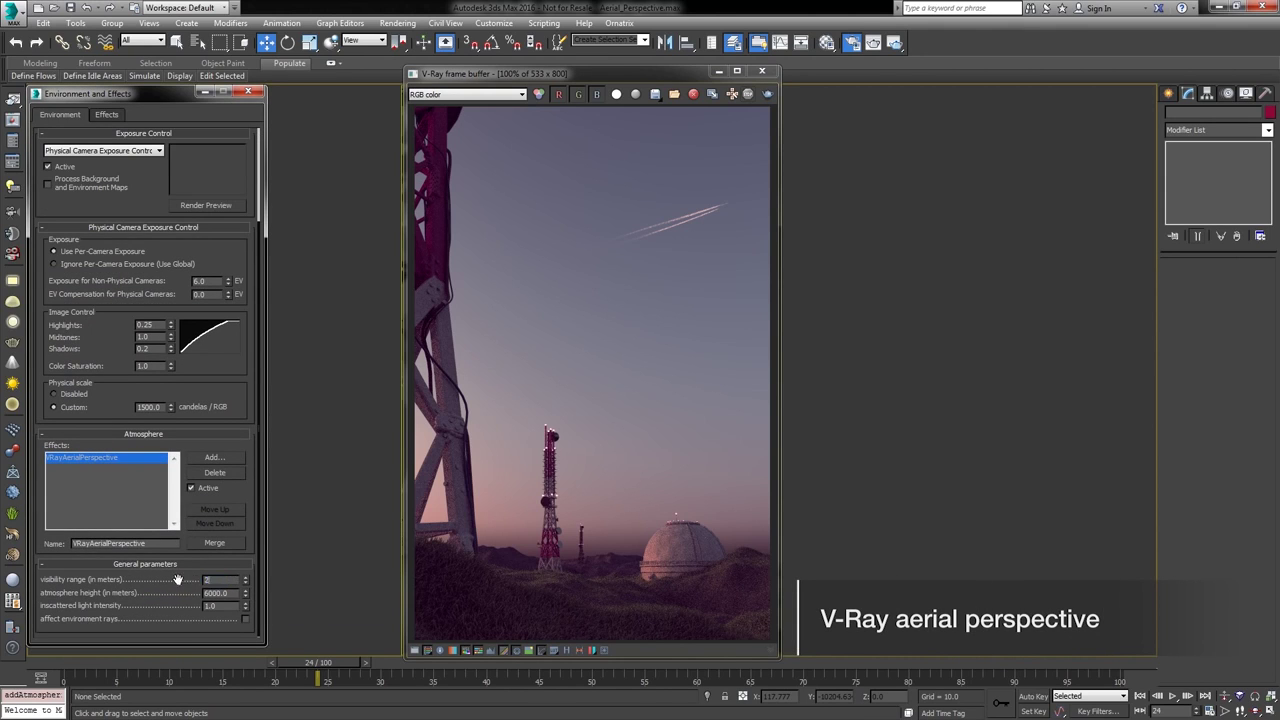